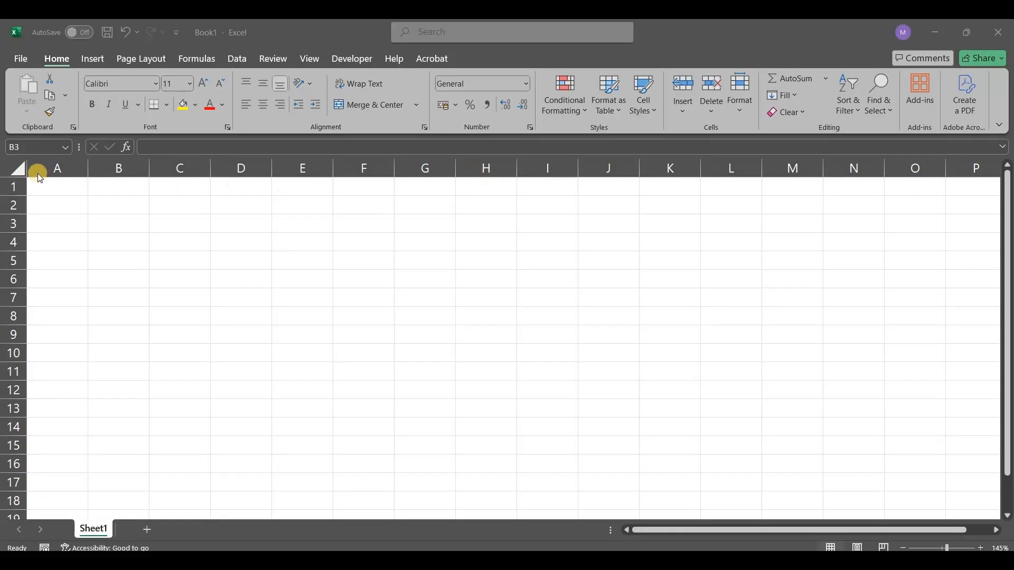
Examine the sheet's column letters and row numbers by selecting columns A to D and rows 1 to 4 individually.
{"action": "left_click", "coordinate": [53, 168]}
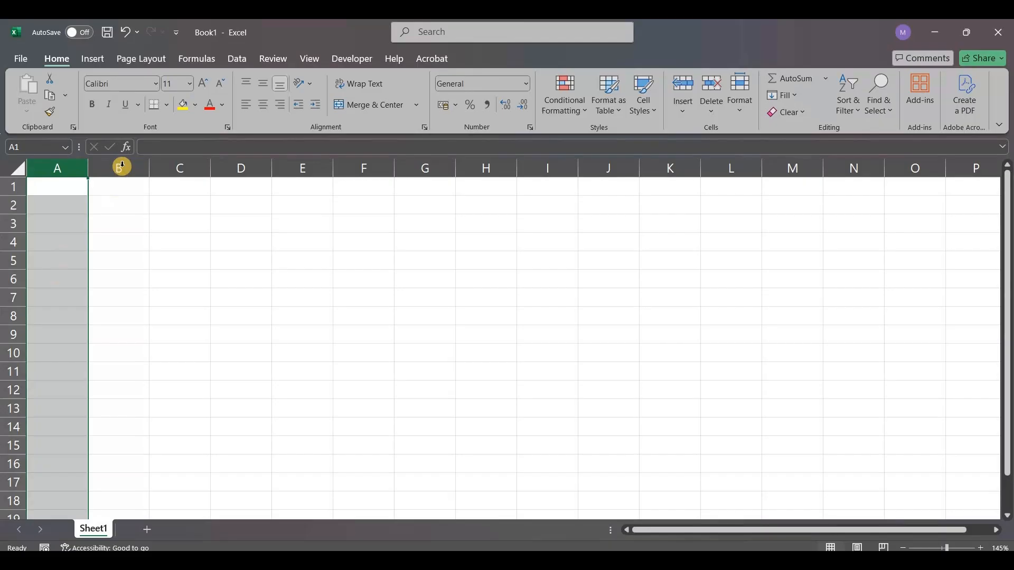
{"action": "left_click", "coordinate": [143, 167]}
{"action": "left_click", "coordinate": [185, 166]}
{"action": "left_click", "coordinate": [230, 164]}
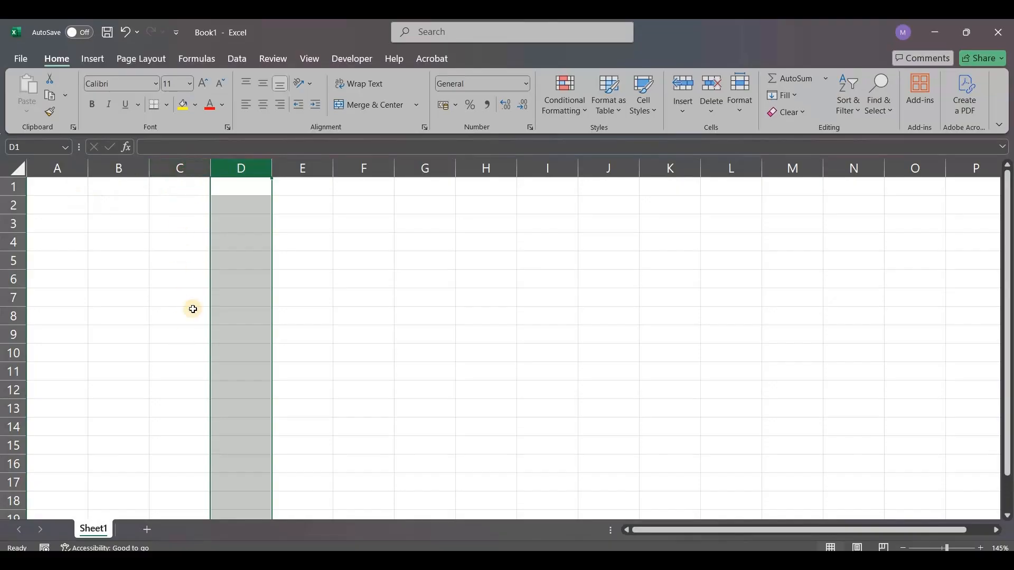
{"action": "left_click", "coordinate": [11, 187]}
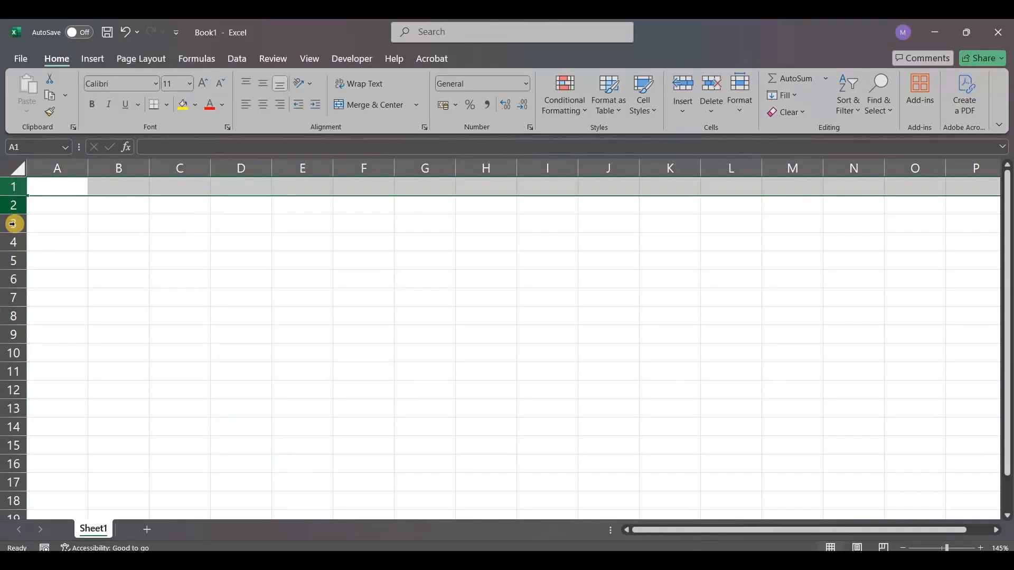
{"action": "left_click", "coordinate": [12, 206]}
{"action": "left_click", "coordinate": [12, 224]}
{"action": "left_click", "coordinate": [11, 242]}
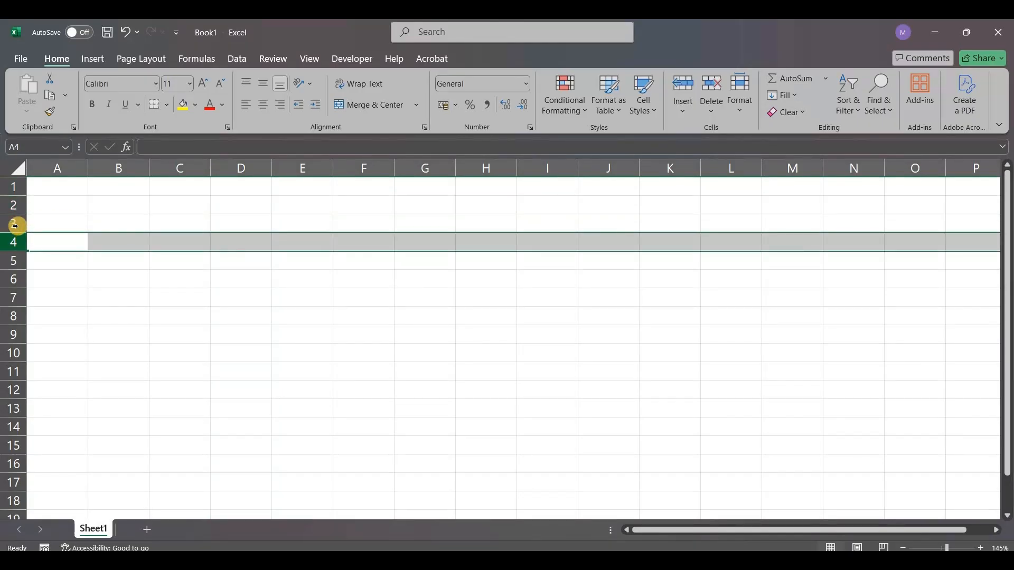
{"action": "left_click", "coordinate": [63, 168]}
{"action": "left_click", "coordinate": [19, 186]}
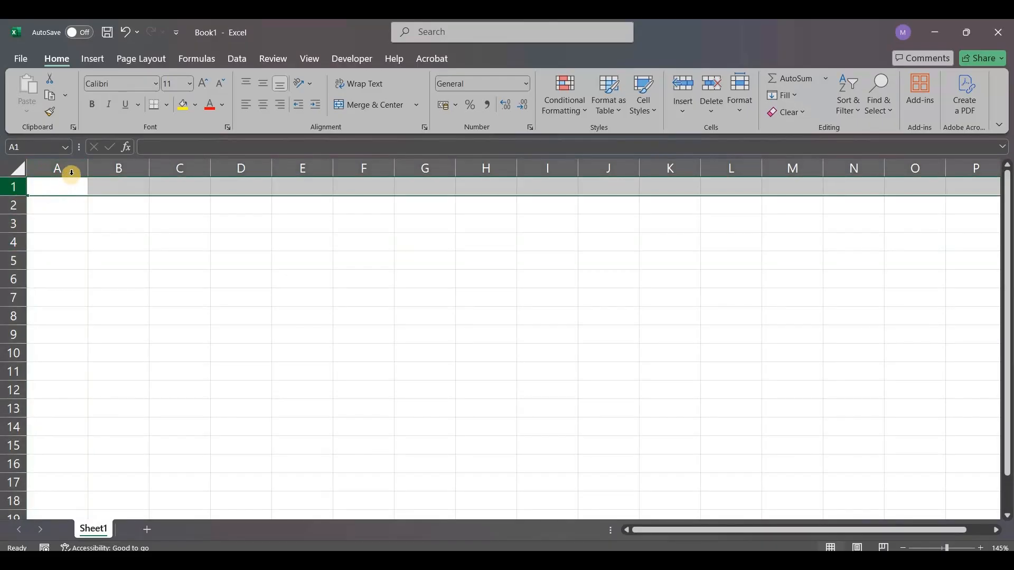
{"action": "left_click", "coordinate": [72, 170]}
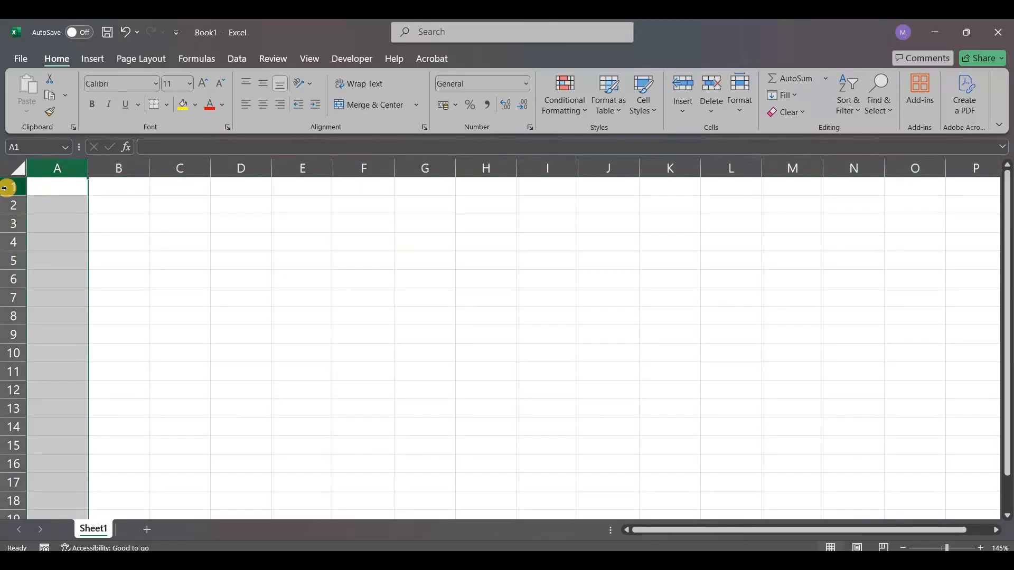
{"action": "left_click", "coordinate": [13, 187]}
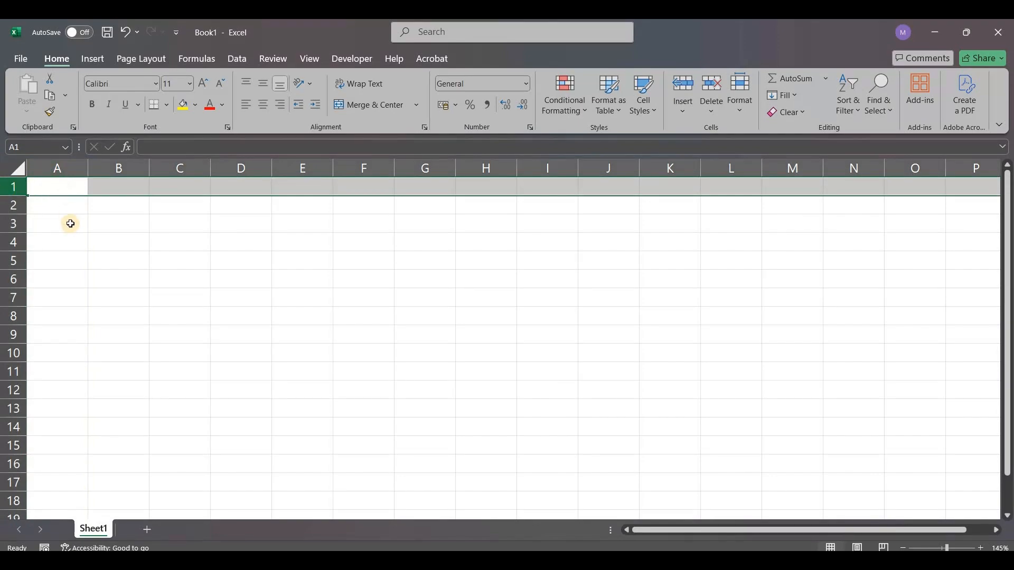
Examine the cell references of individual cells, including A1, B1, C2, D3, B4 and C1, by selecting each one.
{"action": "left_click", "coordinate": [66, 190]}
{"action": "left_click", "coordinate": [116, 186]}
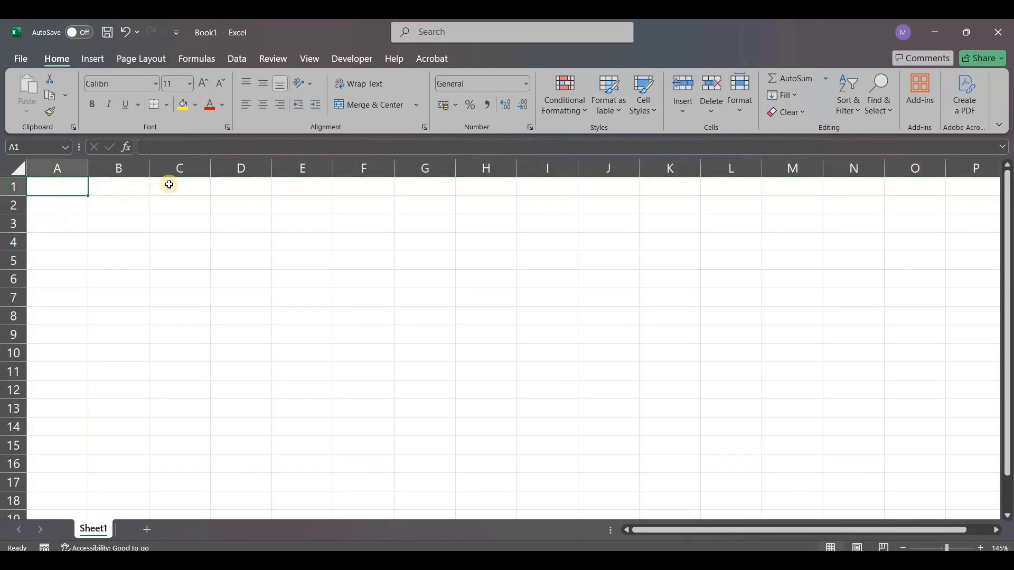
{"action": "key", "text": "Right"}
{"action": "key", "text": "Down"}
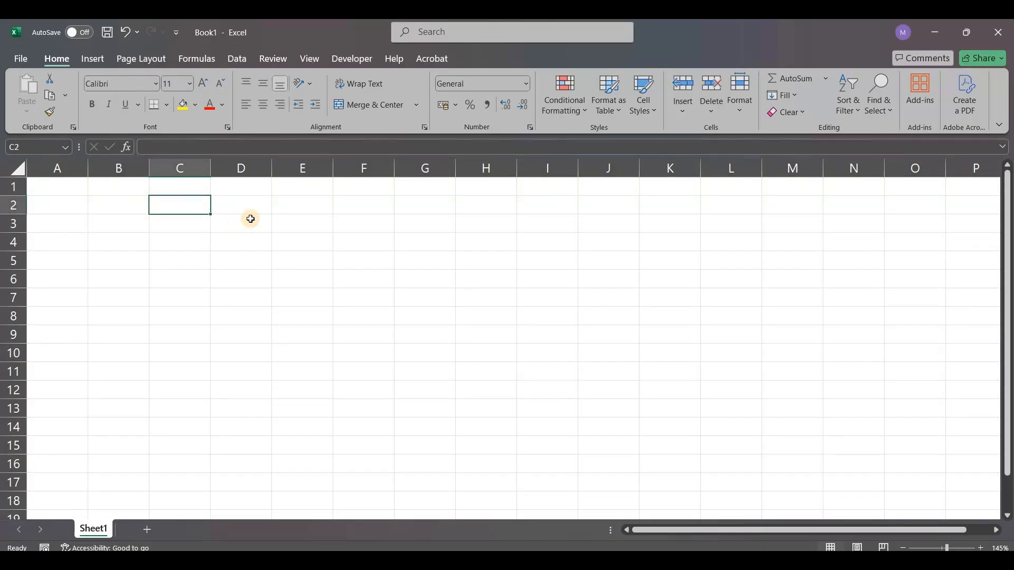
{"action": "left_click", "coordinate": [251, 220]}
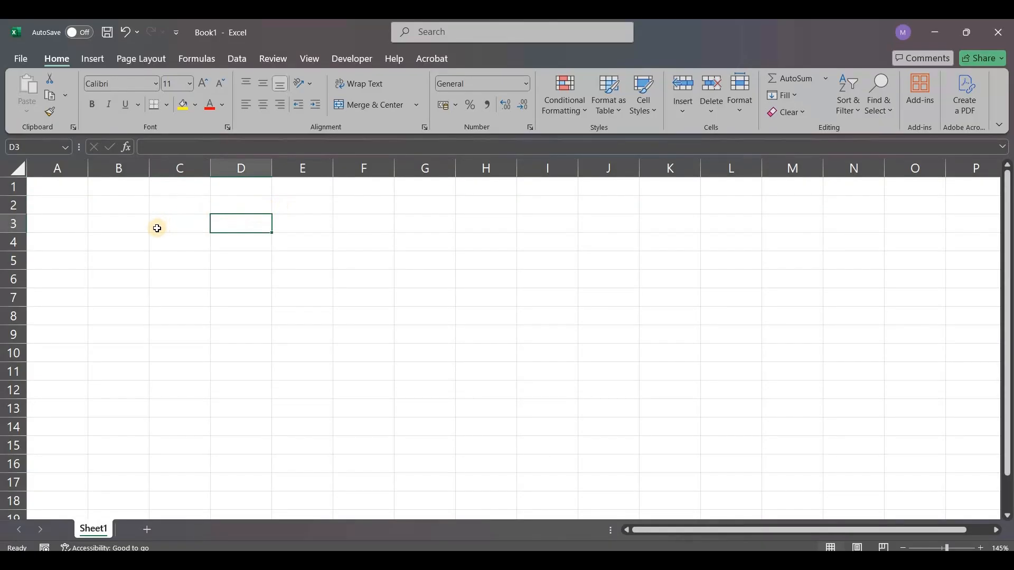
{"action": "left_click", "coordinate": [64, 188]}
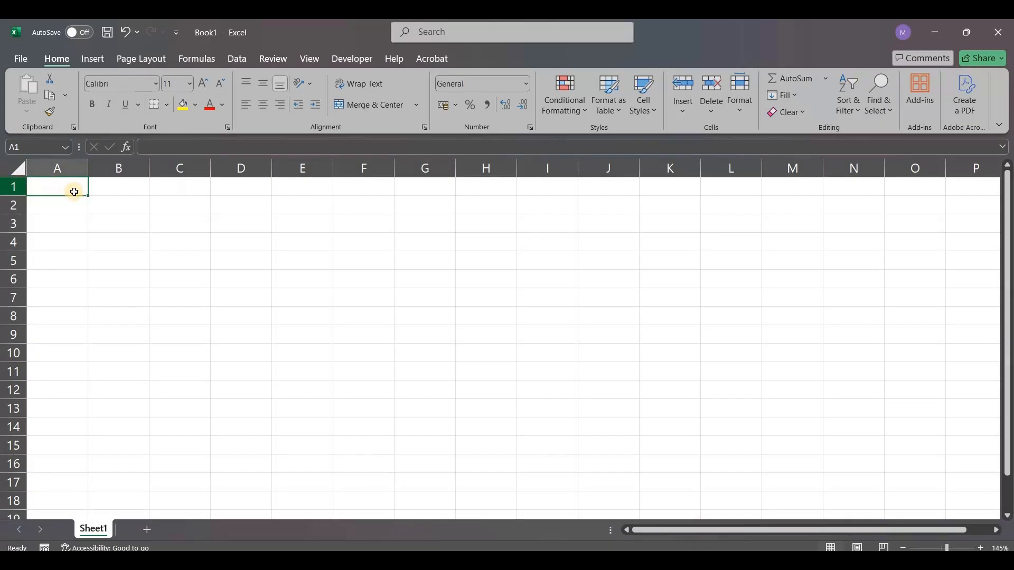
{"action": "left_click", "coordinate": [129, 189]}
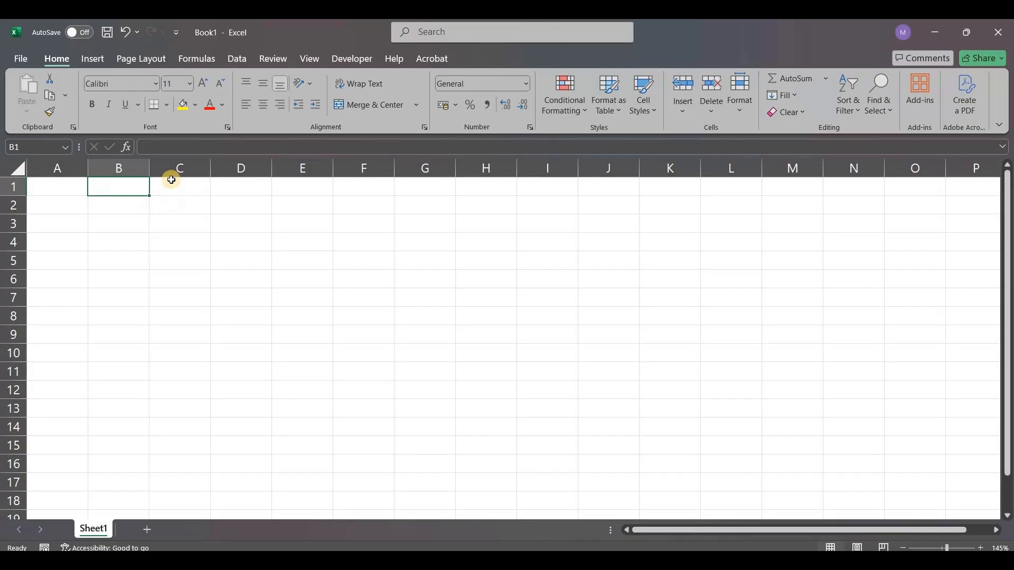
{"action": "left_click", "coordinate": [176, 202]}
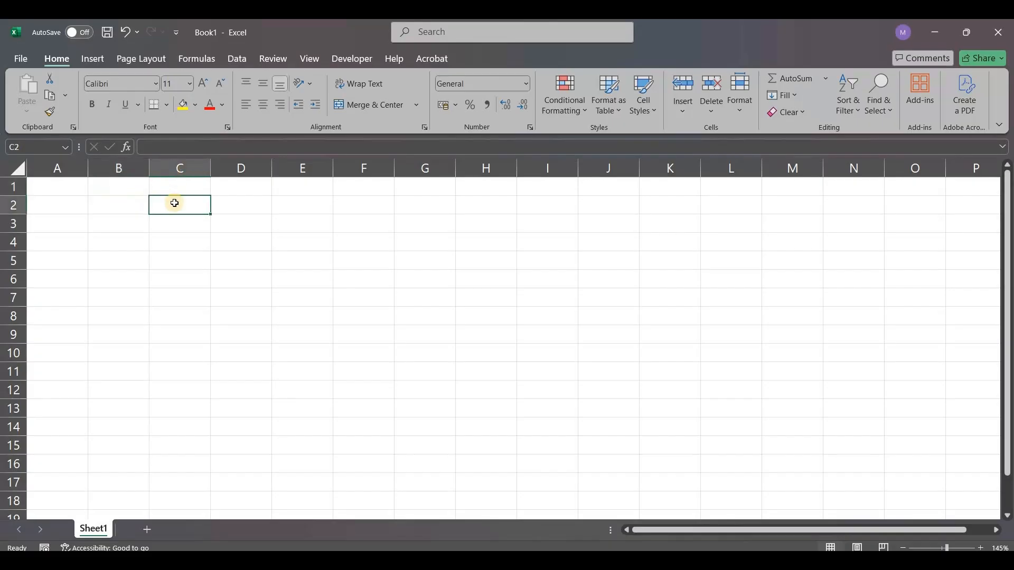
{"action": "left_click", "coordinate": [15, 204]}
{"action": "left_click", "coordinate": [174, 204]}
{"action": "left_click", "coordinate": [249, 229]}
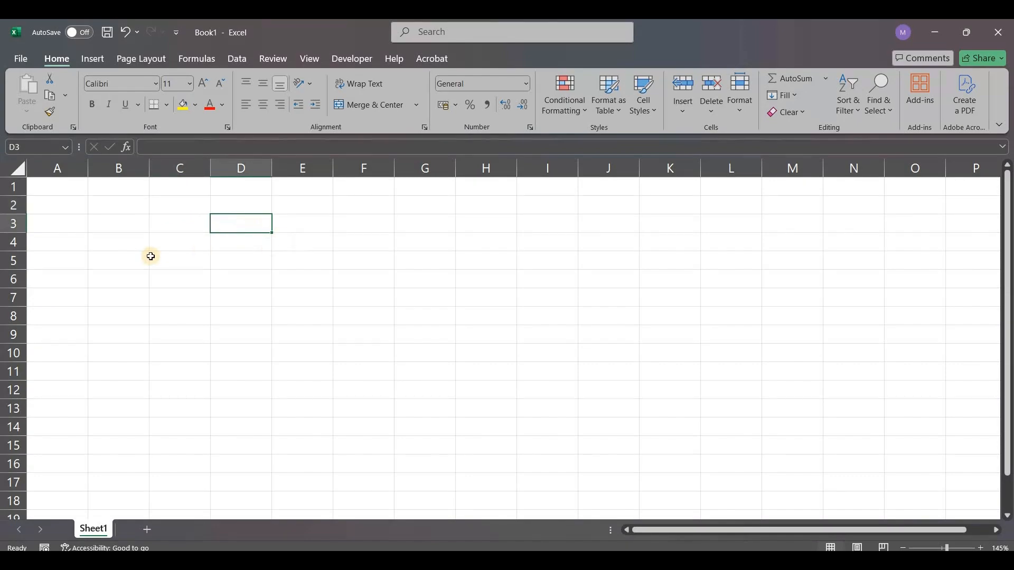
{"action": "left_click", "coordinate": [124, 246]}
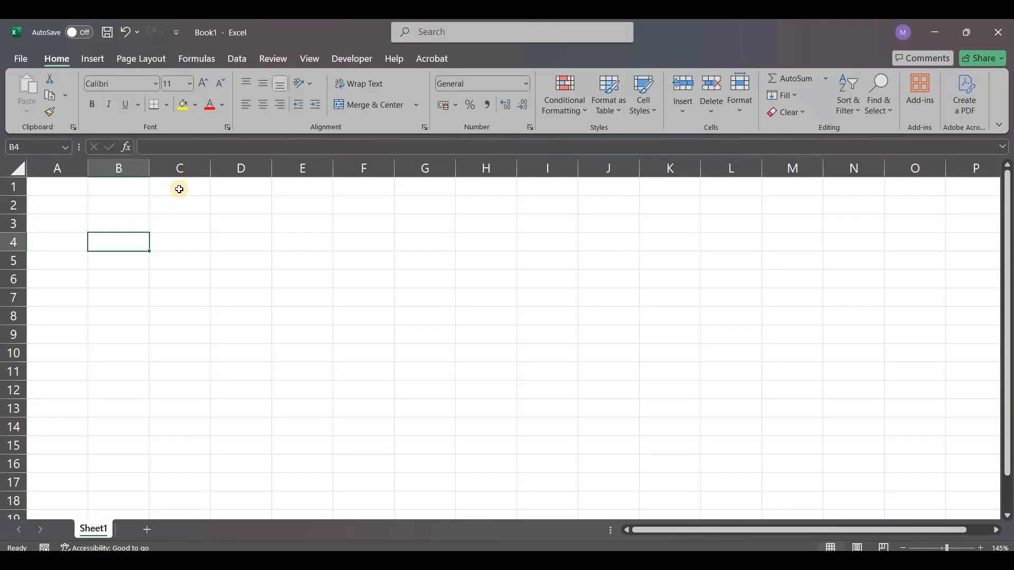
{"action": "left_click", "coordinate": [180, 189]}
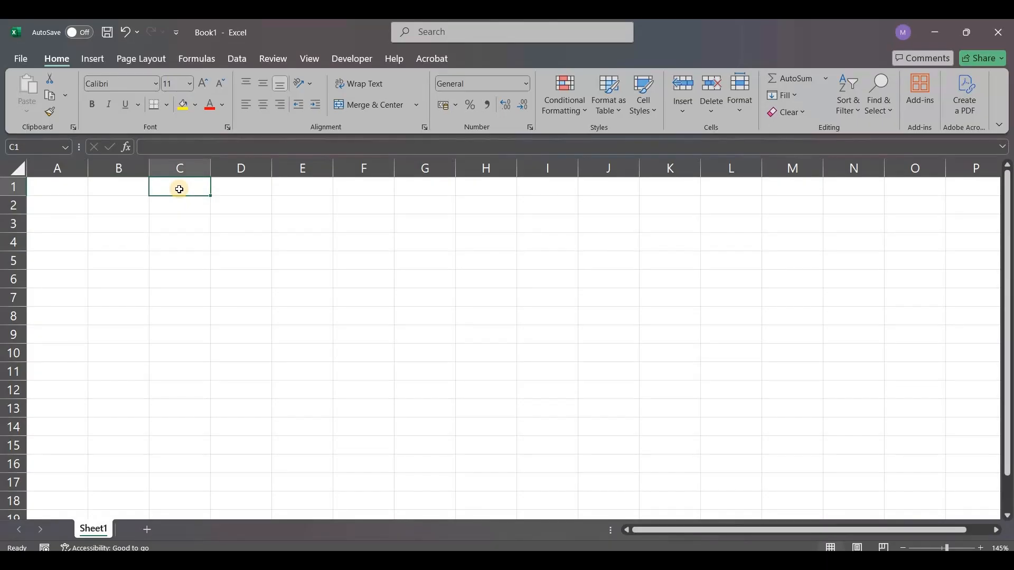
Enter 10 in cell A1 and 25 in cell B1.
{"action": "left_click", "coordinate": [54, 192]}
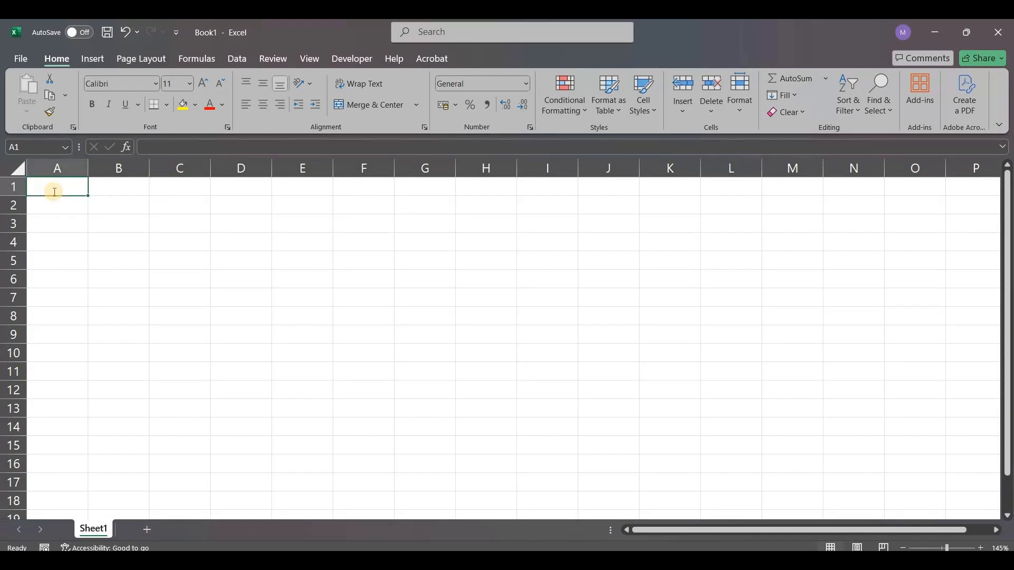
{"action": "type", "text": "10"}
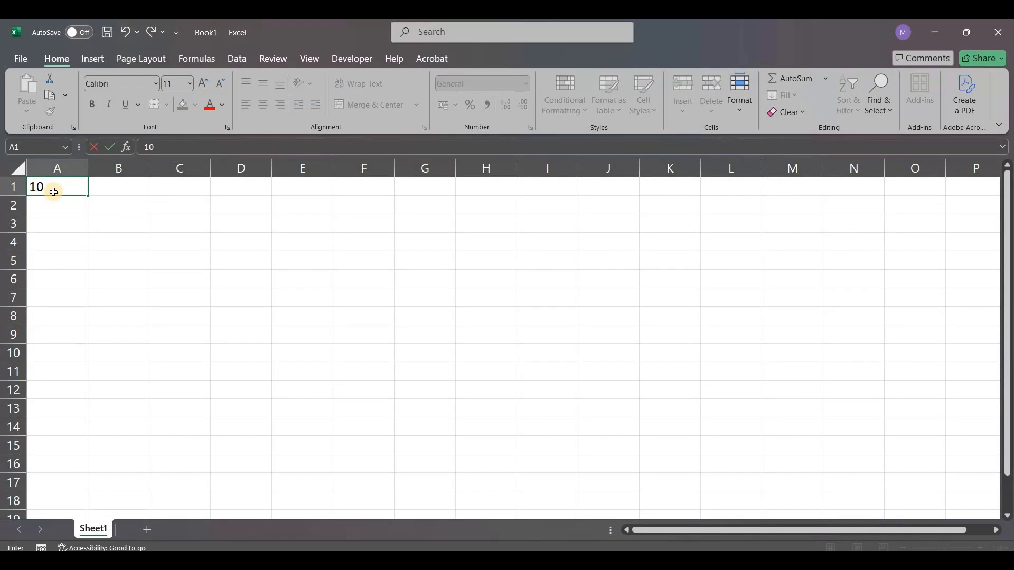
{"action": "key", "text": "Tab"}
{"action": "type", "text": "25"}
{"action": "key", "text": "Tab"}
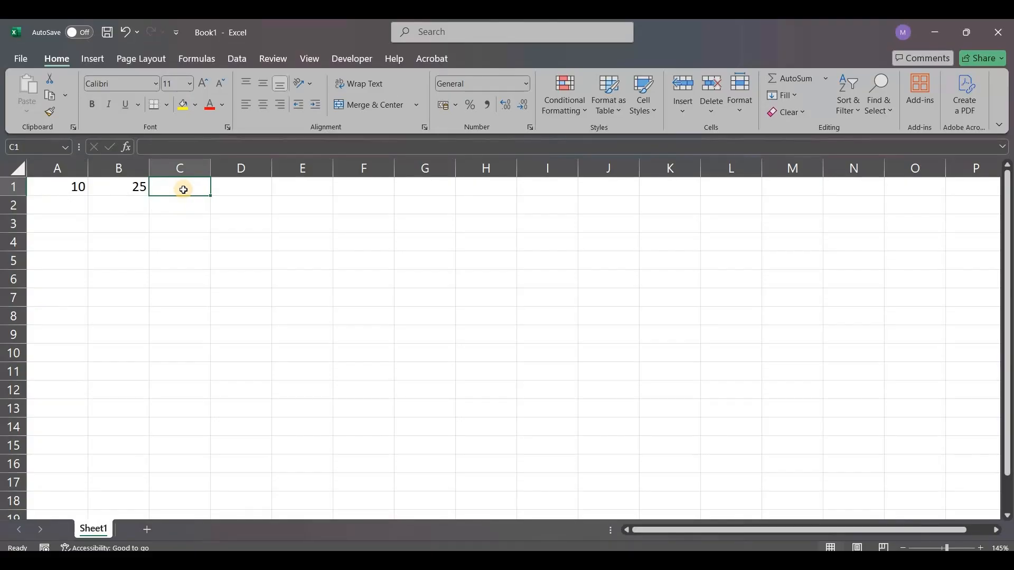
{"action": "left_click", "coordinate": [192, 218]}
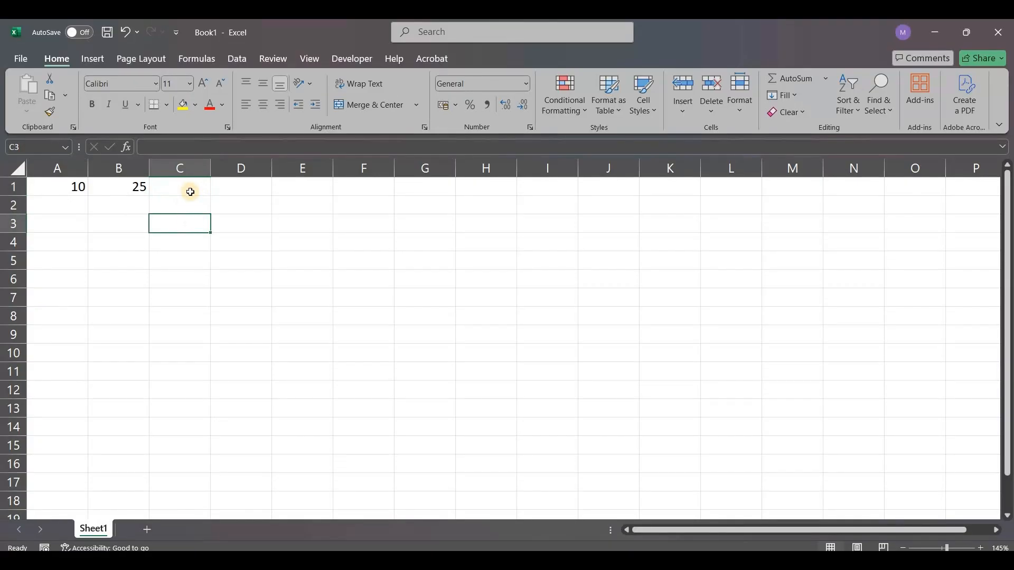
{"action": "left_click", "coordinate": [190, 187]}
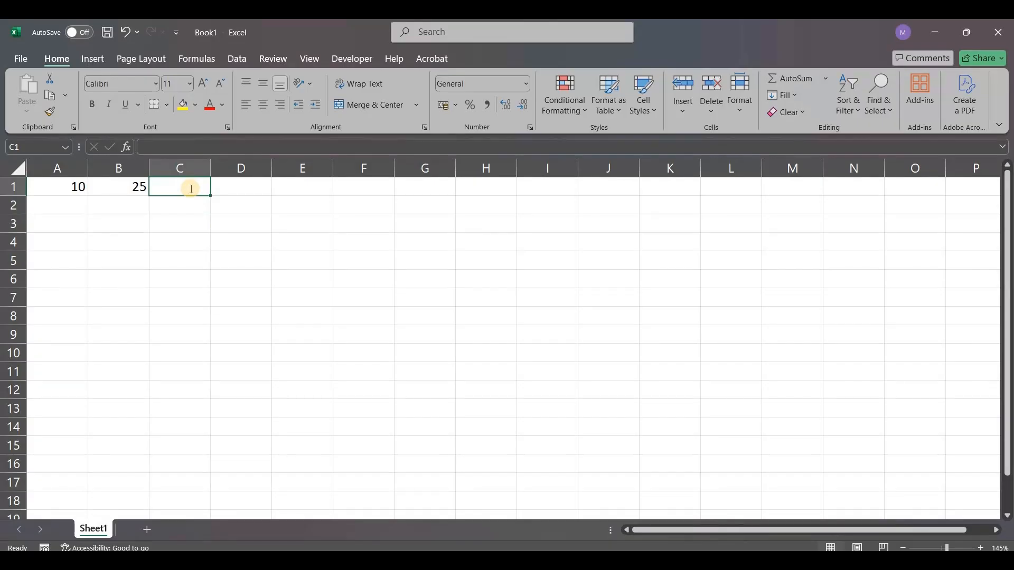
{"action": "type", "text": "="}
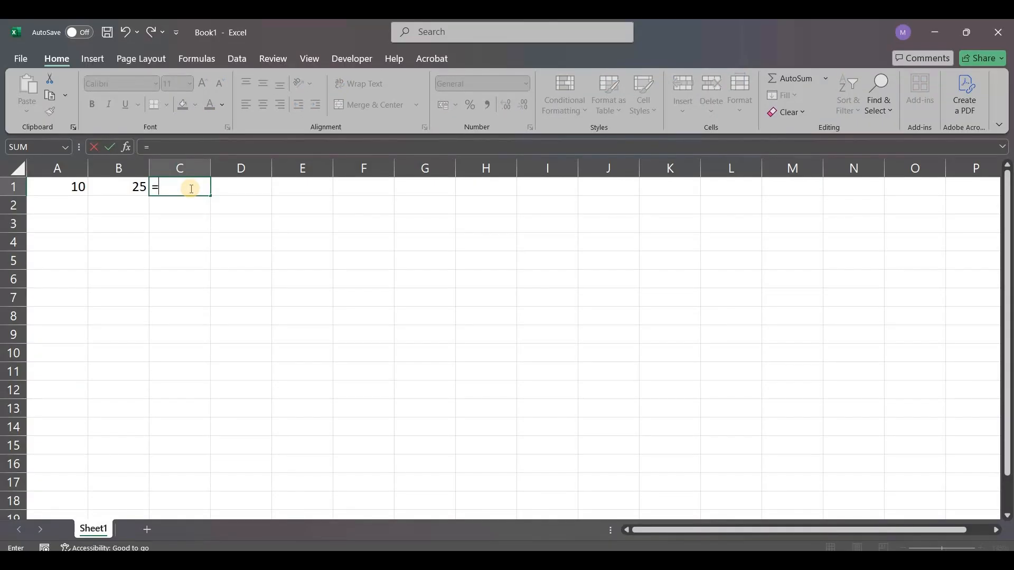
{"action": "key", "text": "BackSpace"}
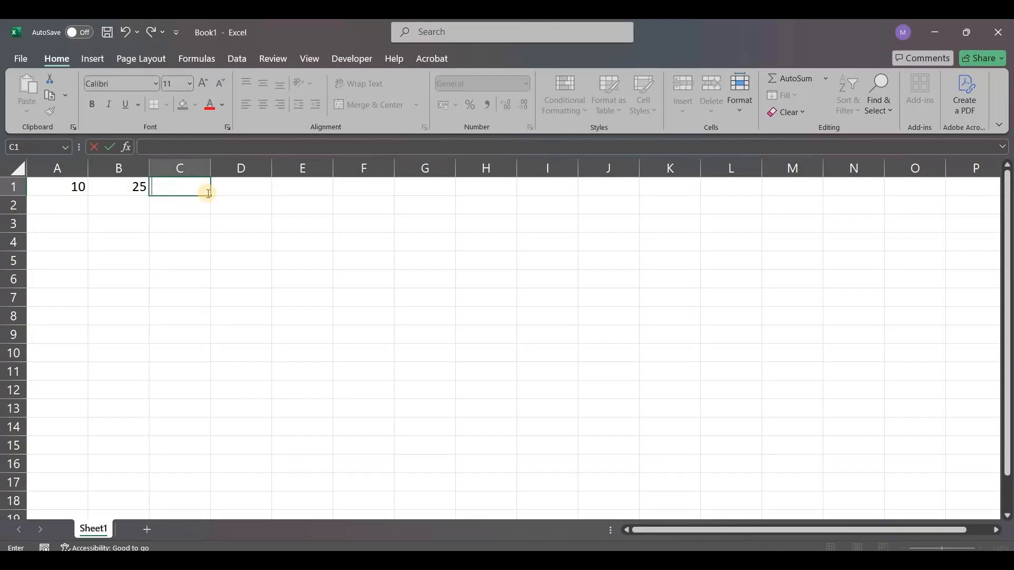
{"action": "left_click", "coordinate": [196, 219]}
{"action": "left_click", "coordinate": [196, 192]}
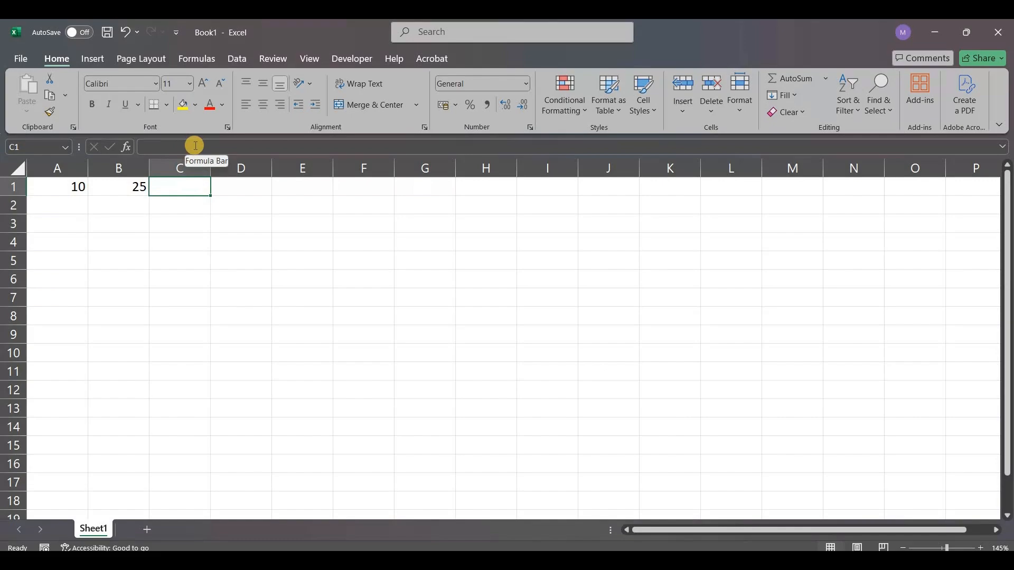
Enter the formula =A1+B1 in cell C1, writing both cell references out in the formula bar.
{"action": "left_click", "coordinate": [195, 145]}
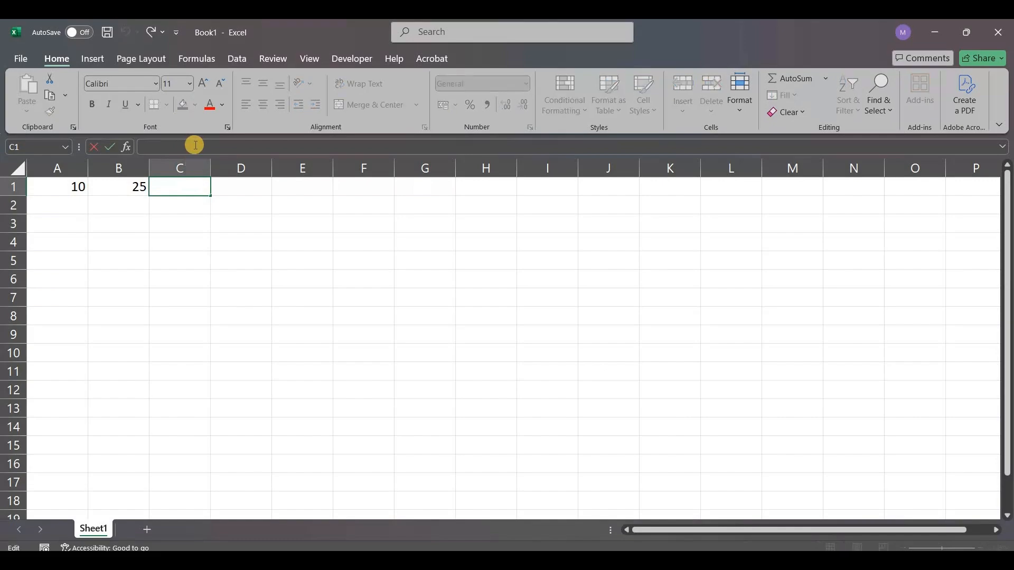
{"action": "type", "text": "="}
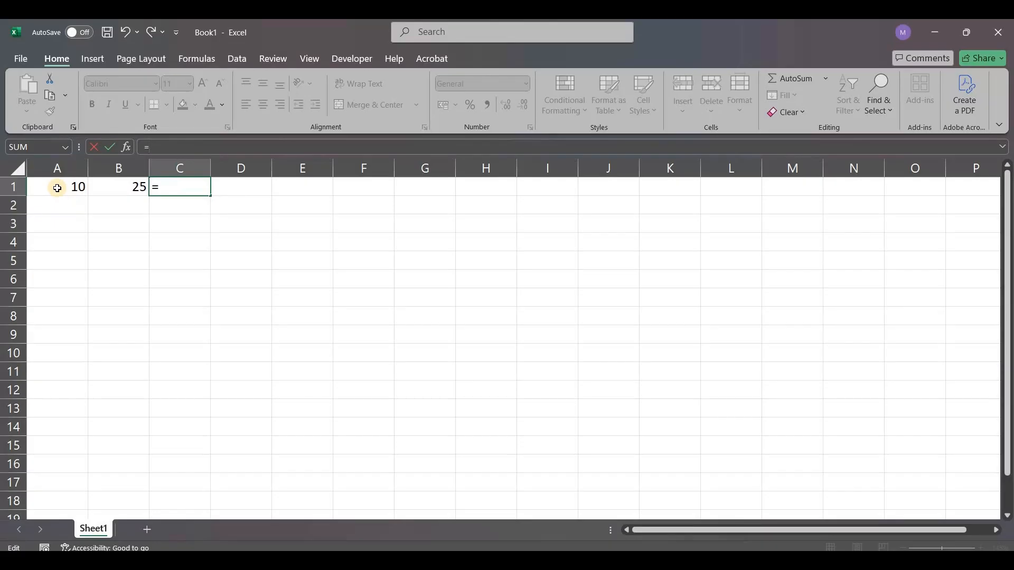
{"action": "type", "text": "A1"}
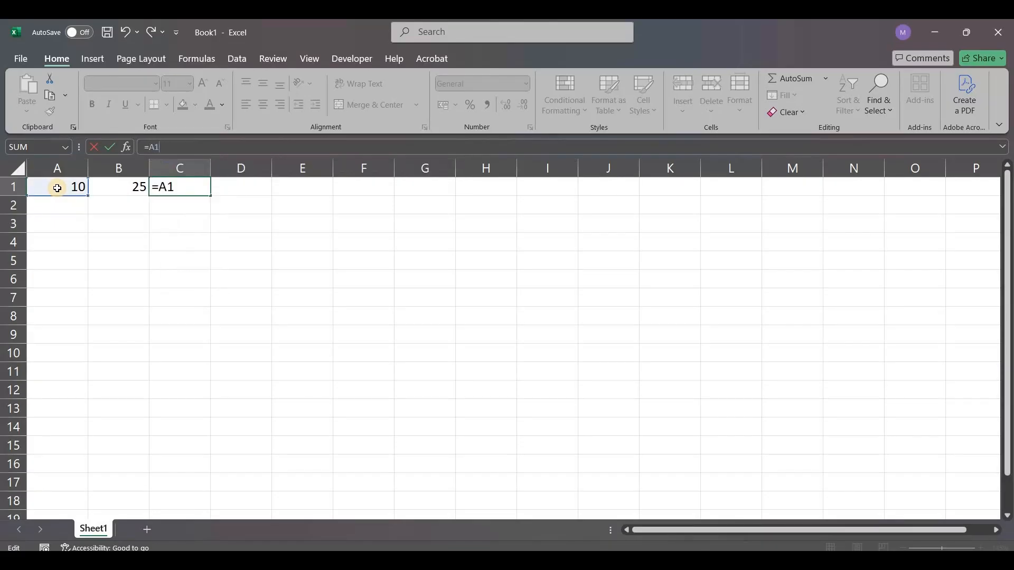
{"action": "type", "text": "+B1"}
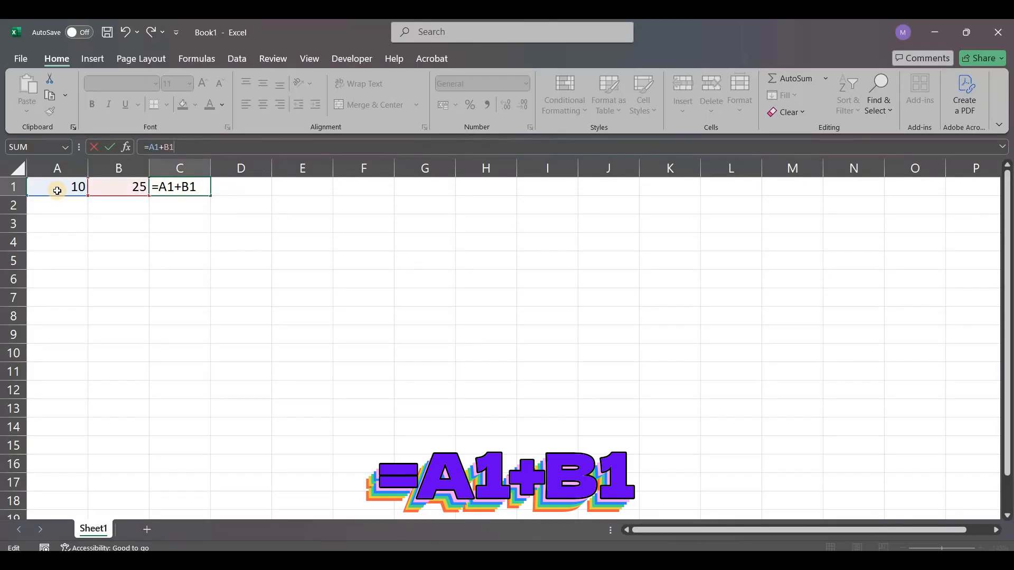
{"action": "key", "text": "Return"}
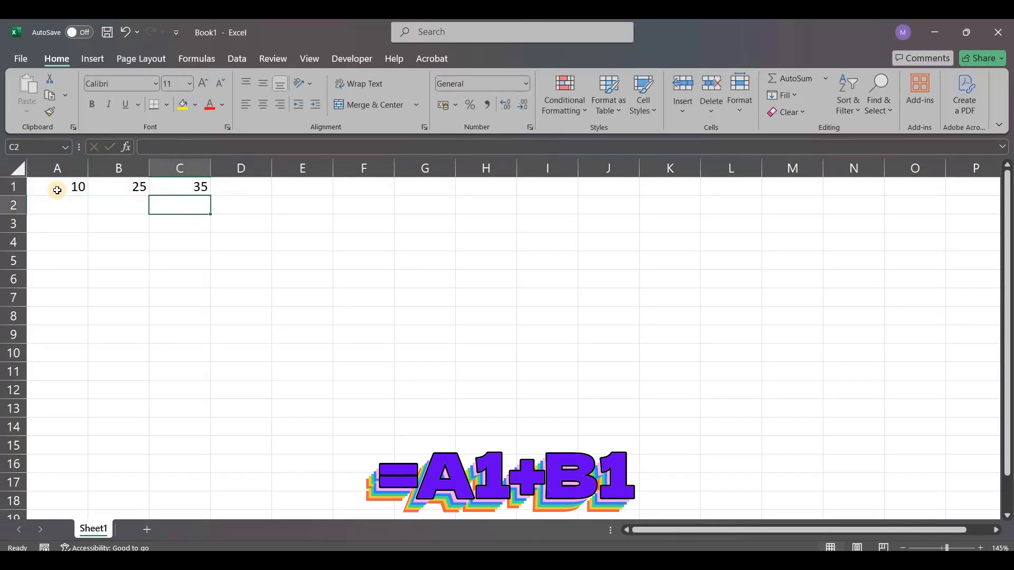
Clear the formula in C1 and rebuild it as =A1+B1, picking cells A1 and B1 in the sheet as references.
{"action": "key", "text": "Up"}
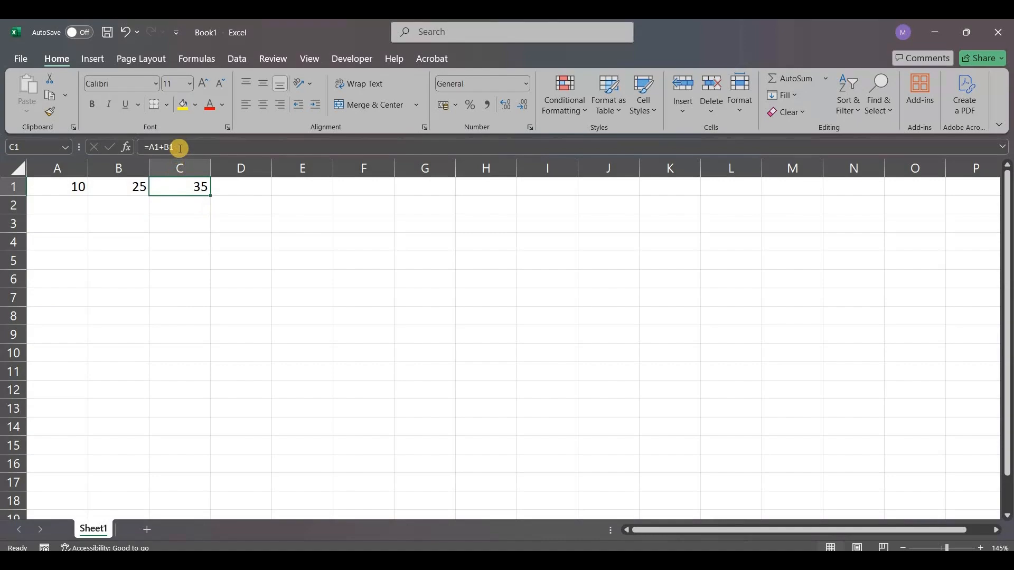
{"action": "left_click", "coordinate": [150, 147]}
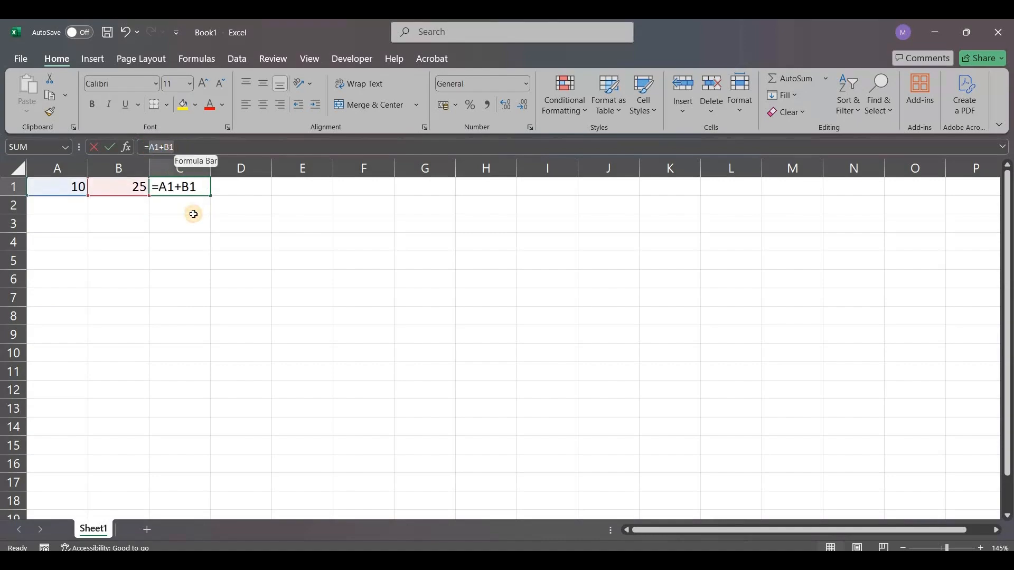
{"action": "key", "text": "BackSpace"}
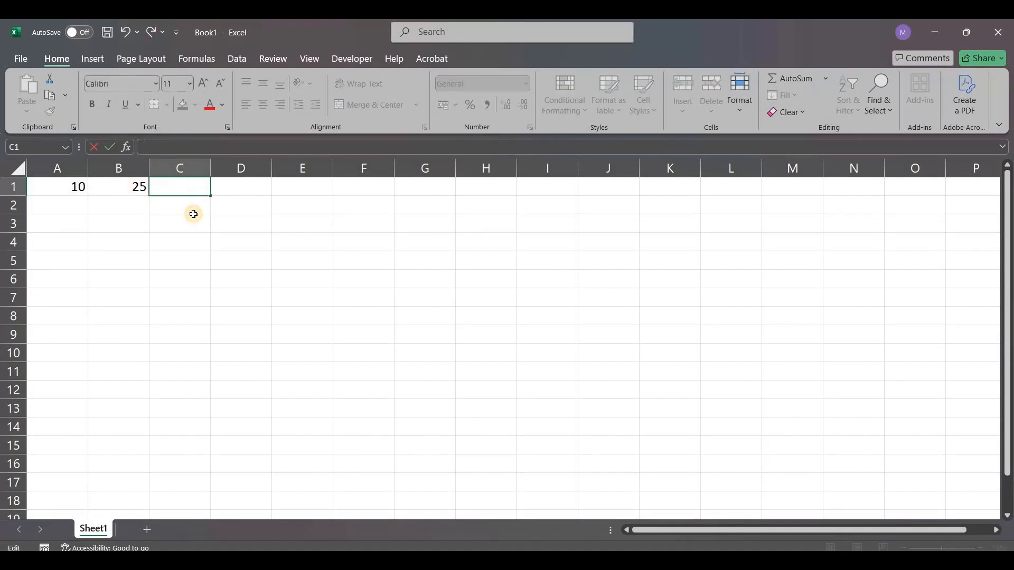
{"action": "left_click", "coordinate": [66, 189]}
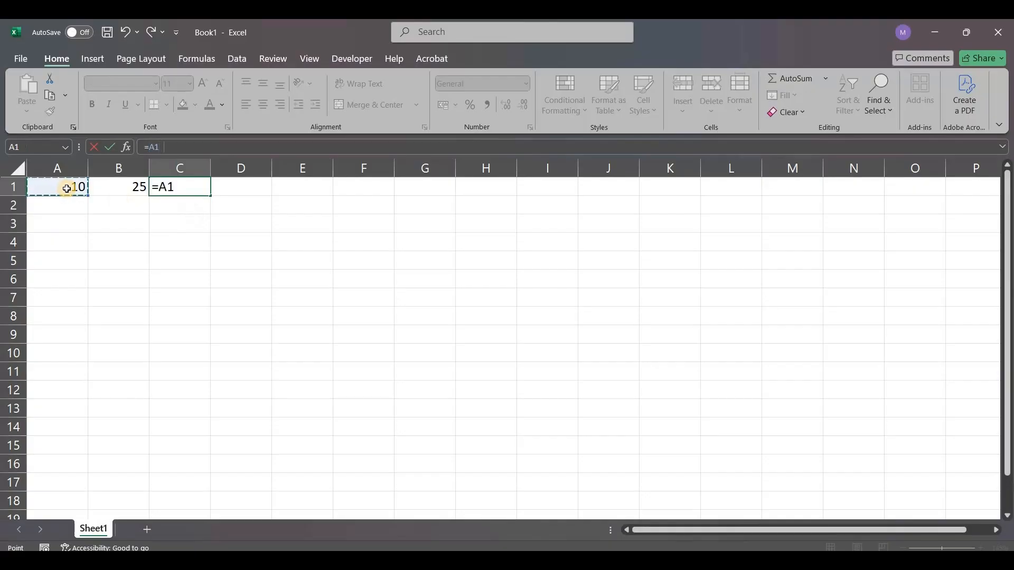
{"action": "type", "text": "+"}
{"action": "left_click", "coordinate": [106, 191]}
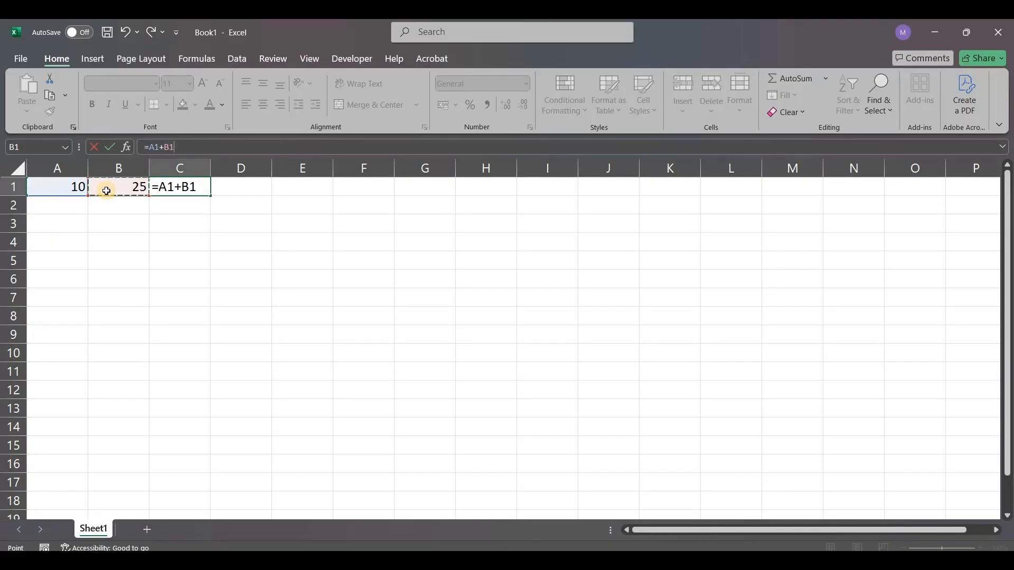
{"action": "key", "text": "Return"}
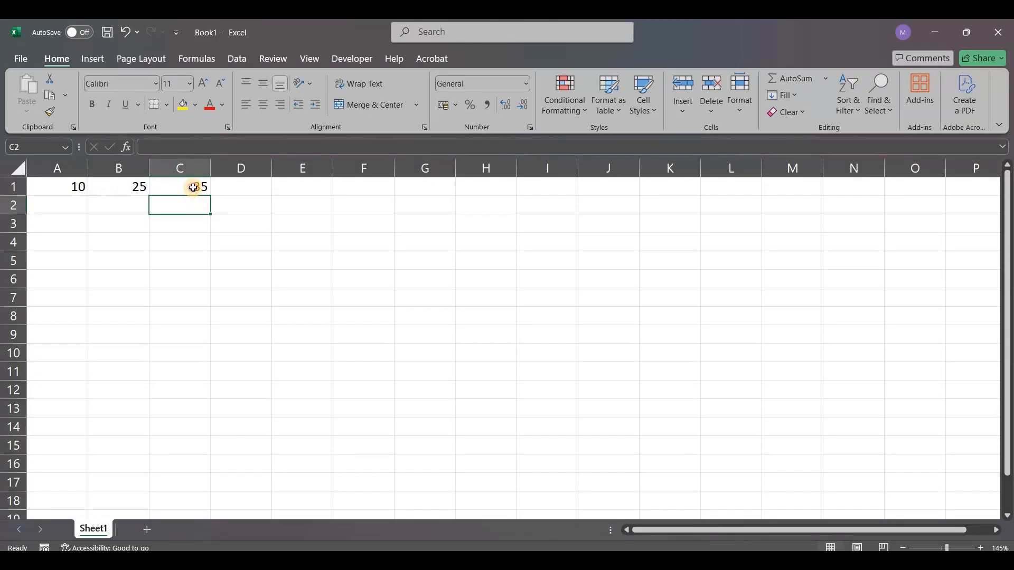
Copy the addition formula in C1 down through cell C12.
{"action": "left_click", "coordinate": [192, 187]}
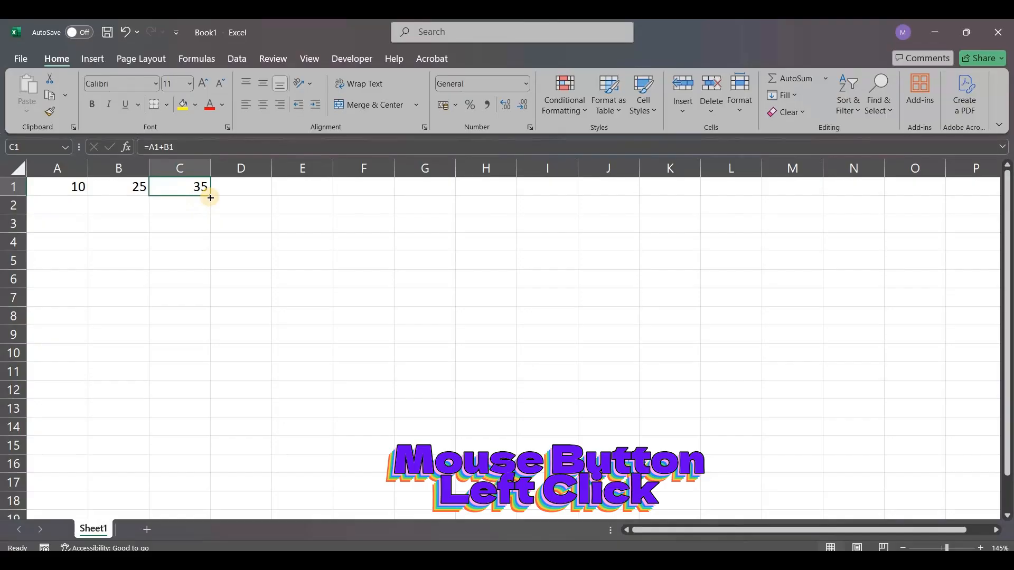
{"action": "left_click_drag", "start_coordinate": [210, 198], "coordinate": [210, 198]}
{"action": "left_click_drag", "start_coordinate": [212, 209], "coordinate": [209, 394]}
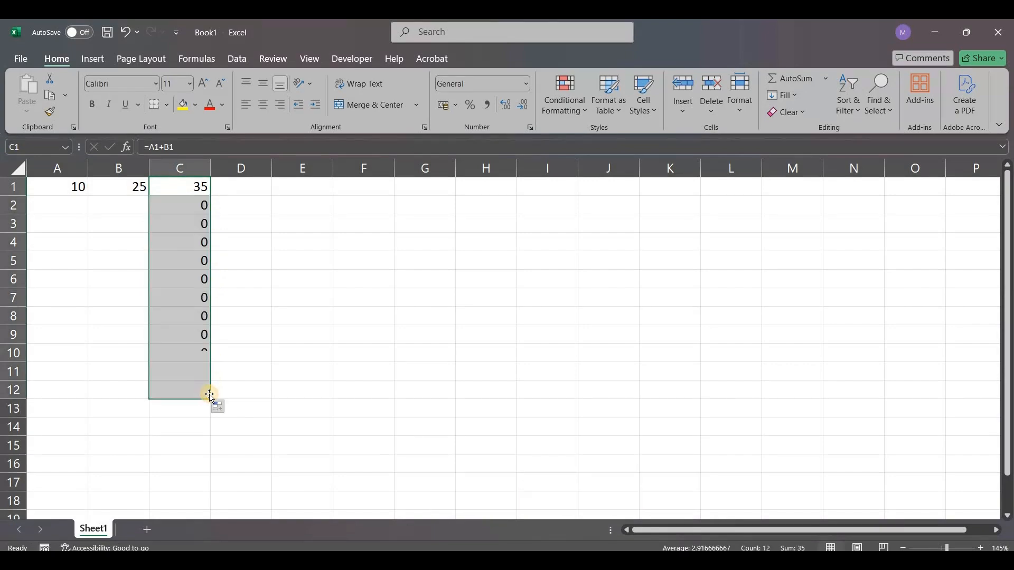
Enter 25 in cell A2 and 15 in cell B2.
{"action": "left_click", "coordinate": [47, 207]}
{"action": "type", "text": "25"}
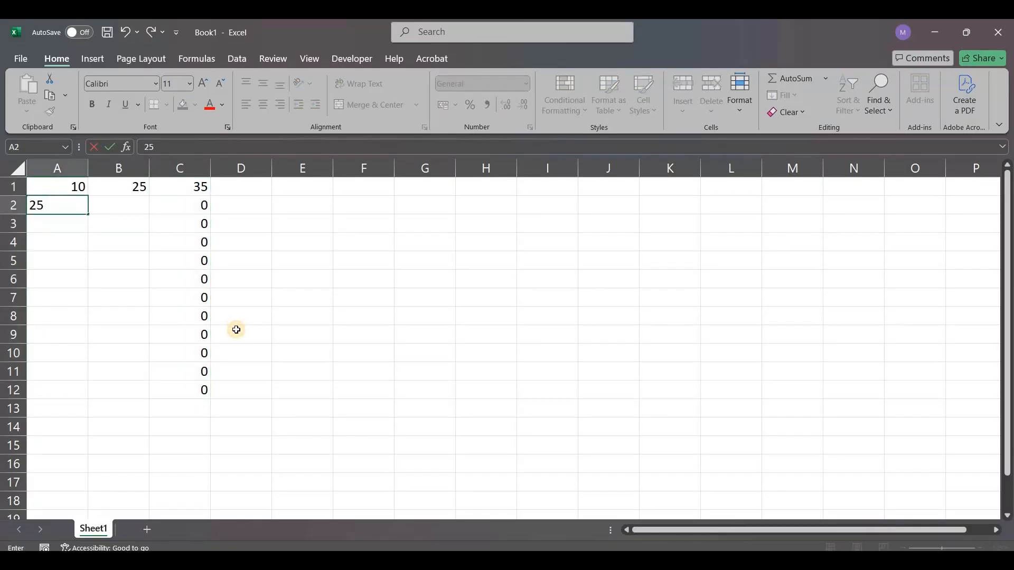
{"action": "key", "text": "Tab"}
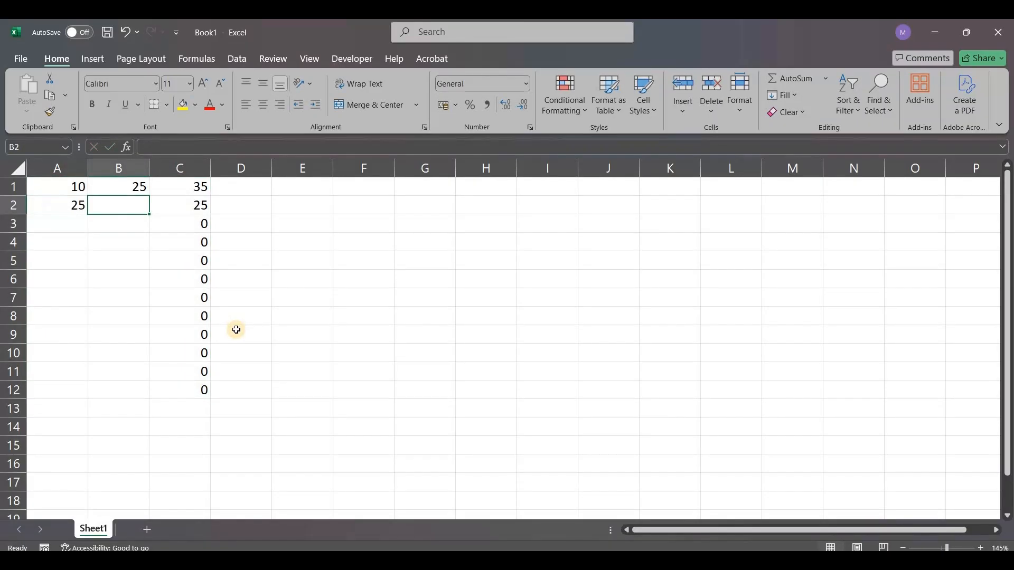
{"action": "type", "text": "15"}
{"action": "key", "text": "Tab"}
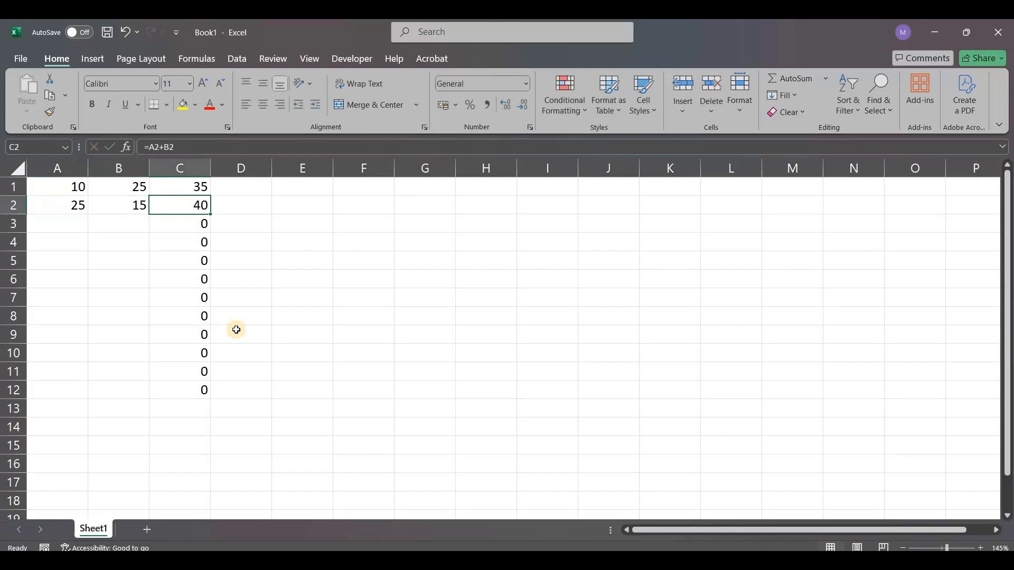
Enter 10 in cell A3 and 20 in cell B3.
{"action": "key", "text": "Down"}
{"action": "key", "text": "Left"}
{"action": "key", "text": "Left"}
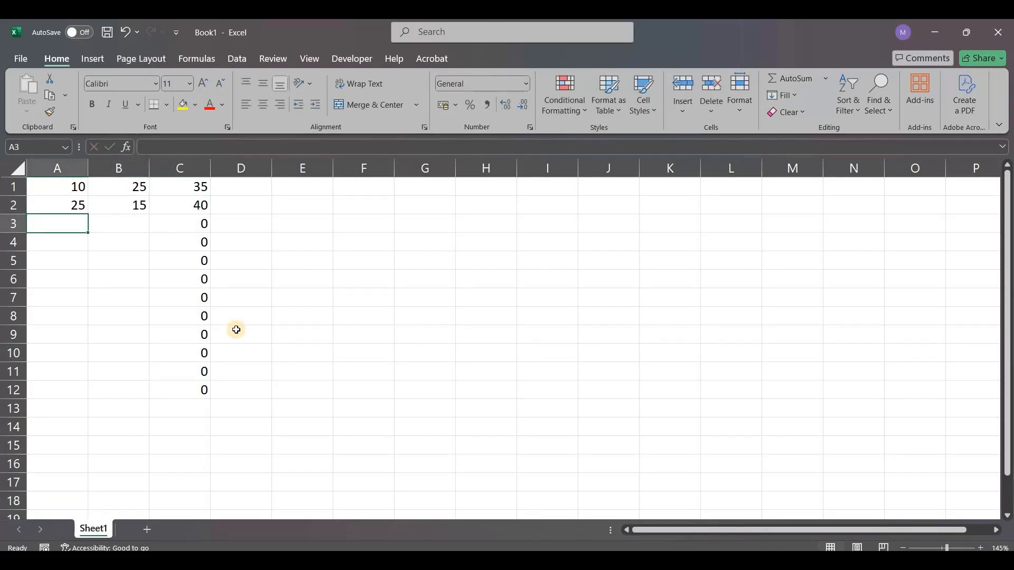
{"action": "type", "text": "10"}
{"action": "key", "text": "Tab"}
{"action": "type", "text": "20"}
{"action": "key", "text": "Tab"}
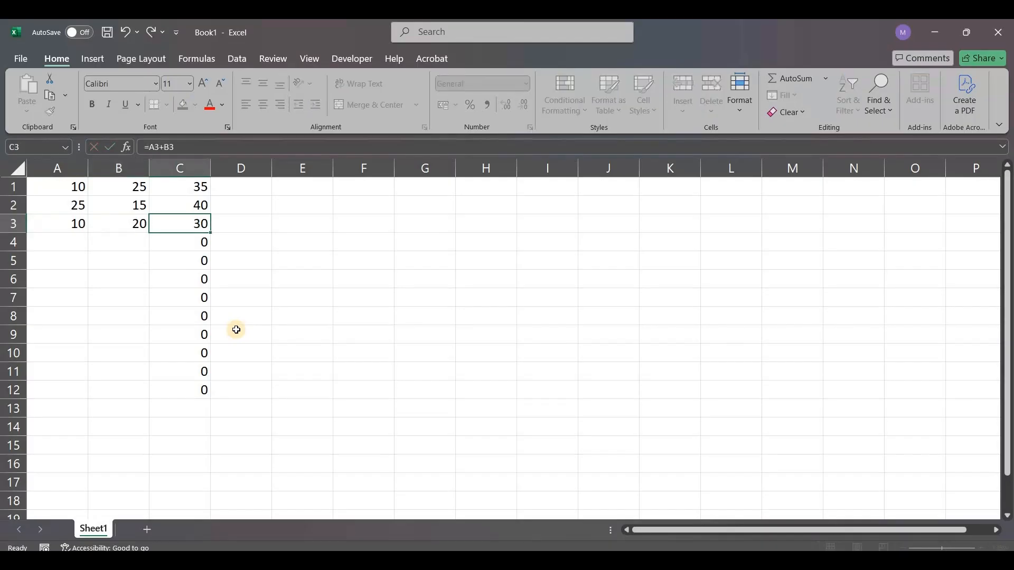
Enter 80 in cell A4 and 50 in cell B4.
{"action": "key", "text": "Return"}
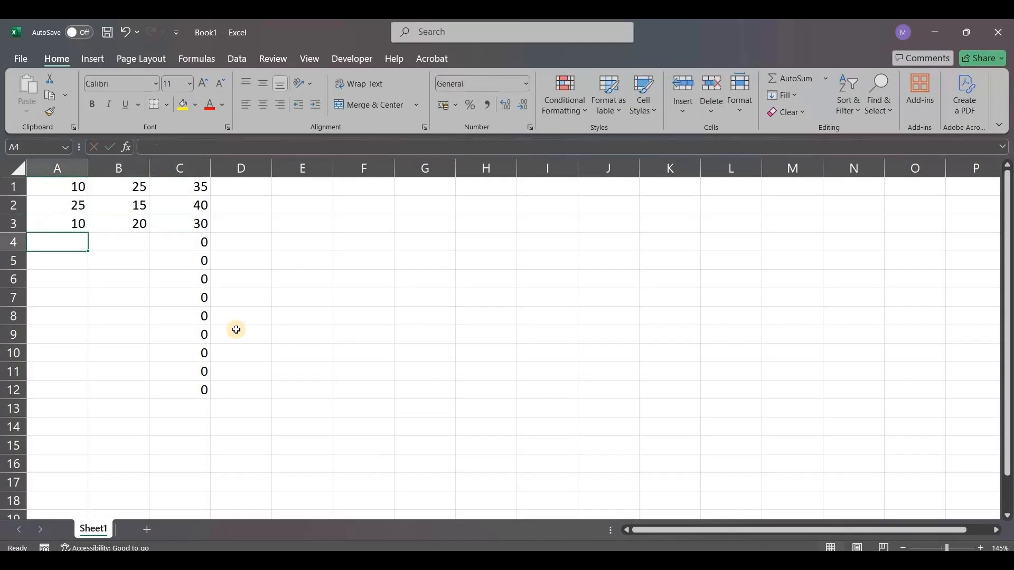
{"action": "type", "text": "80"}
{"action": "key", "text": "Tab"}
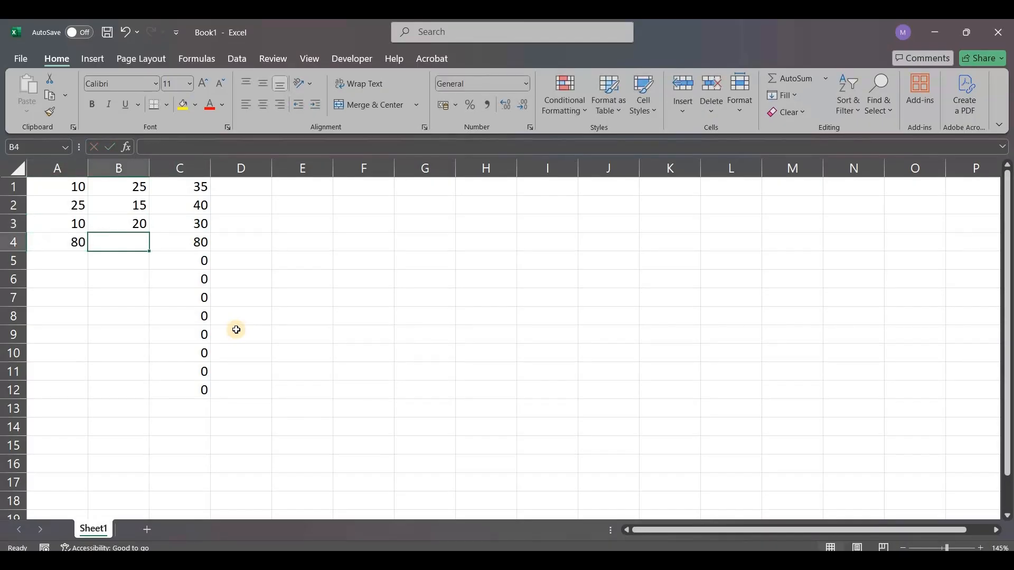
{"action": "type", "text": "50"}
{"action": "key", "text": "Return"}
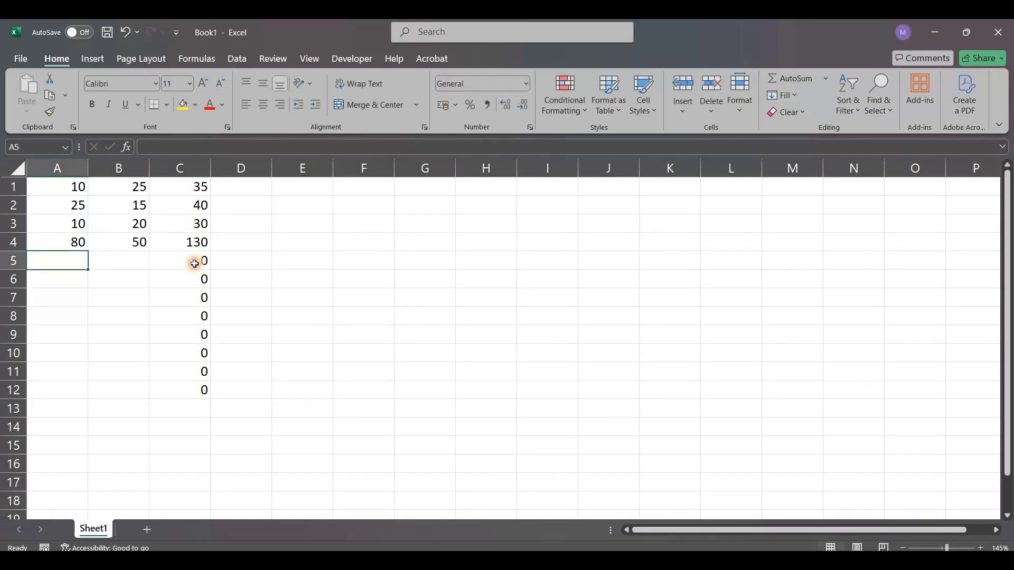
Review the number columns A and B and shade the addition formulas in C1:C12 with a yellow fill.
{"action": "left_click_drag", "start_coordinate": [187, 187], "coordinate": [200, 369]}
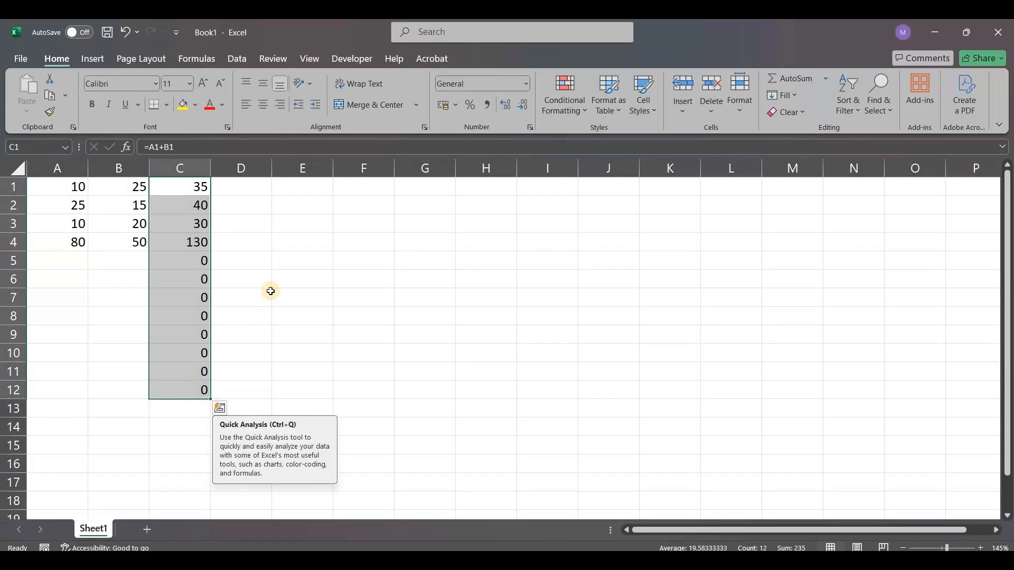
{"action": "left_click", "coordinate": [196, 188]}
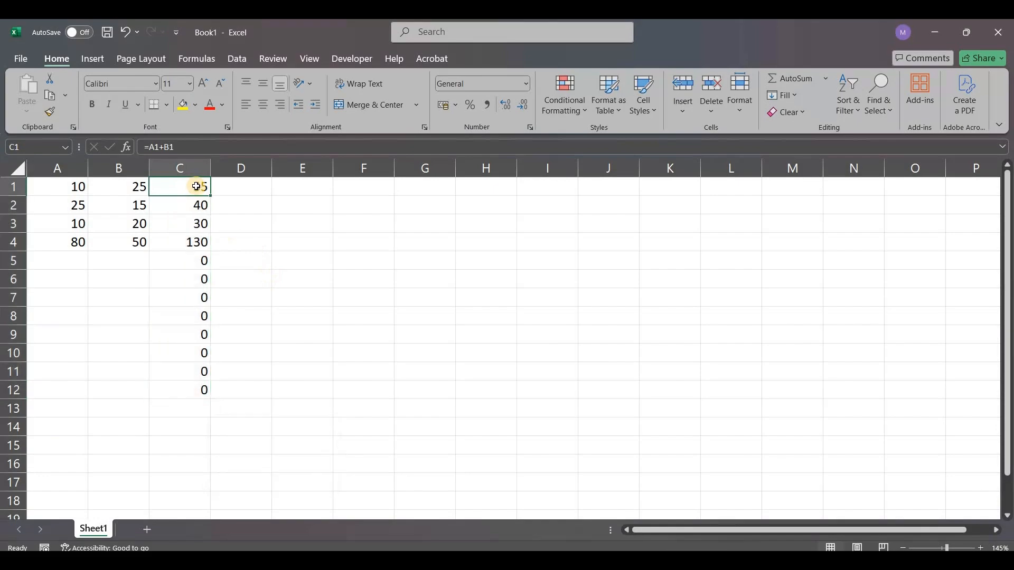
{"action": "left_click", "coordinate": [256, 188]}
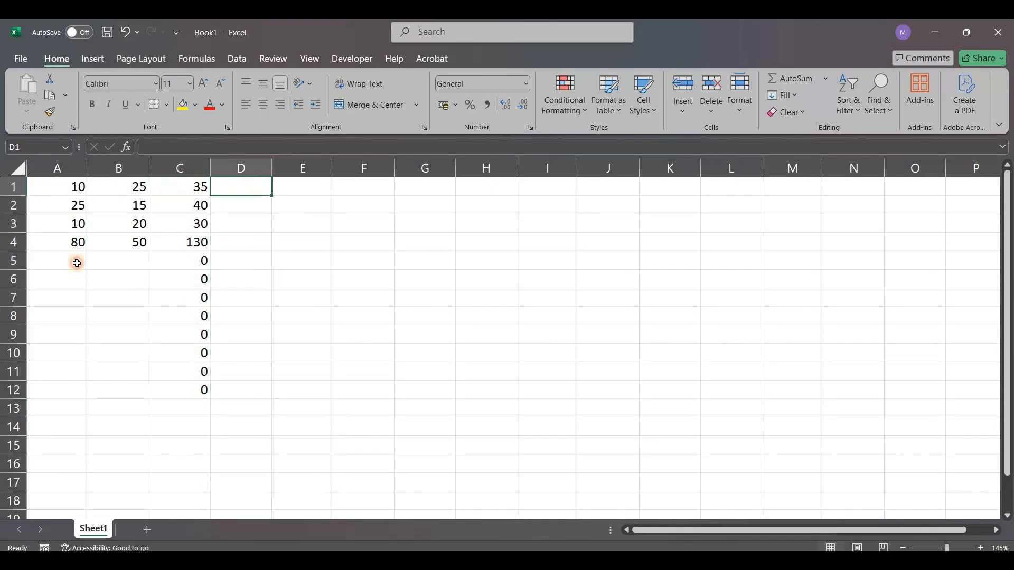
{"action": "key", "text": "ctrl+Home"}
{"action": "left_click", "coordinate": [79, 327], "text": "shift"}
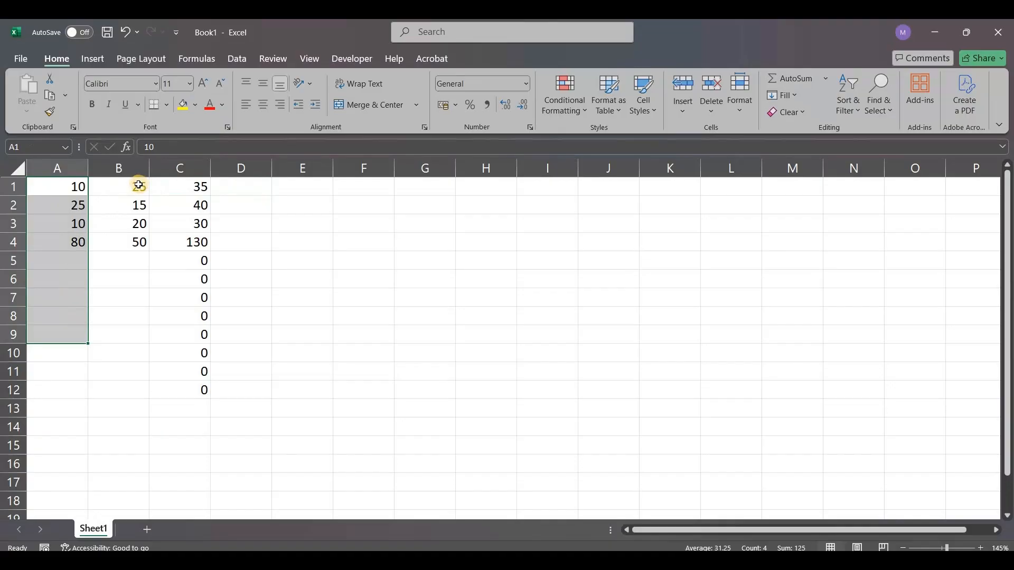
{"action": "left_click_drag", "start_coordinate": [137, 188], "coordinate": [137, 242]}
{"action": "left_click_drag", "start_coordinate": [188, 189], "coordinate": [203, 391]}
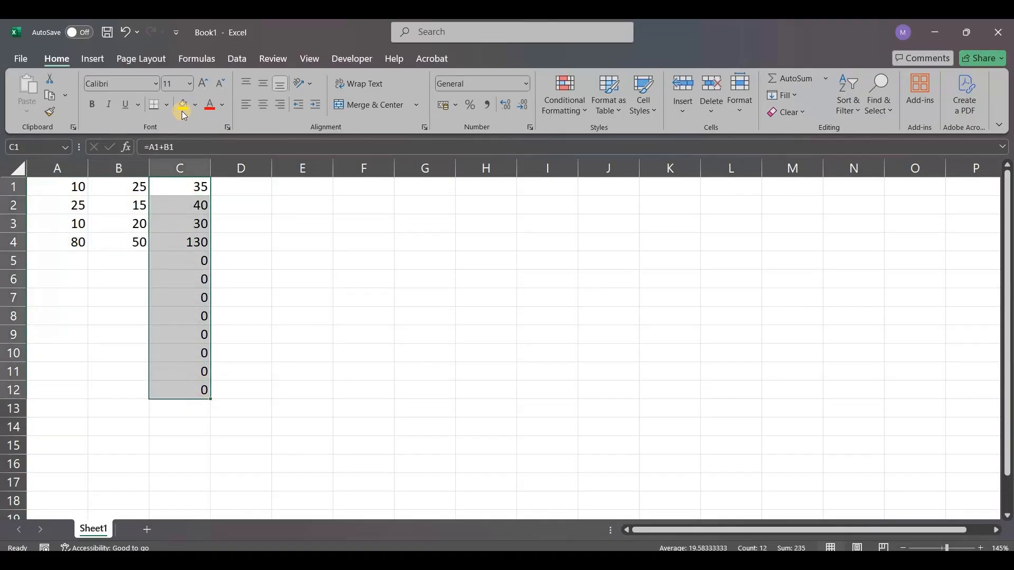
Enter the subtraction formula =B1-A1 in cell D1, picking the cells as references, and fill it down through D12.
{"action": "left_click", "coordinate": [251, 190]}
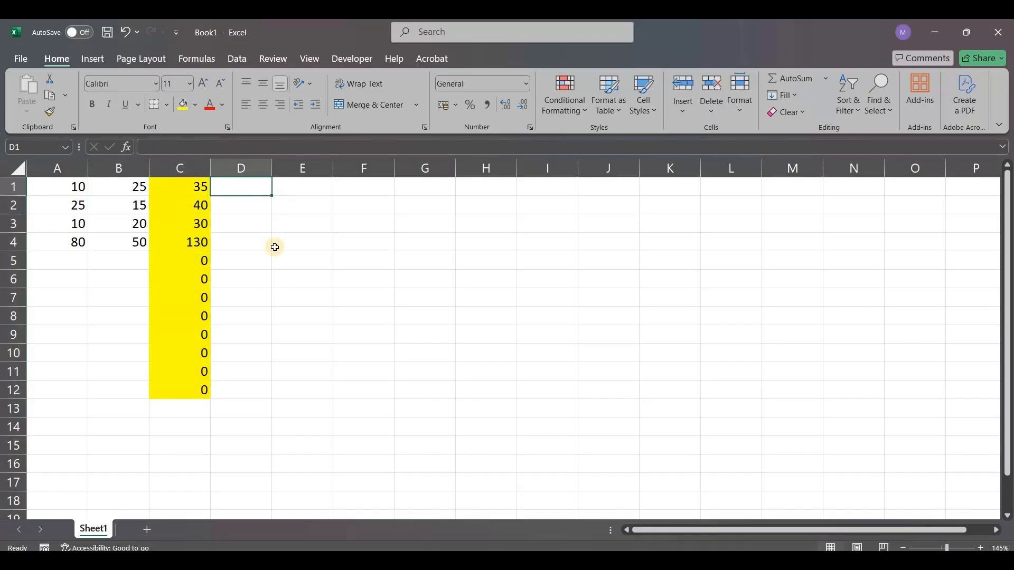
{"action": "type", "text": "="}
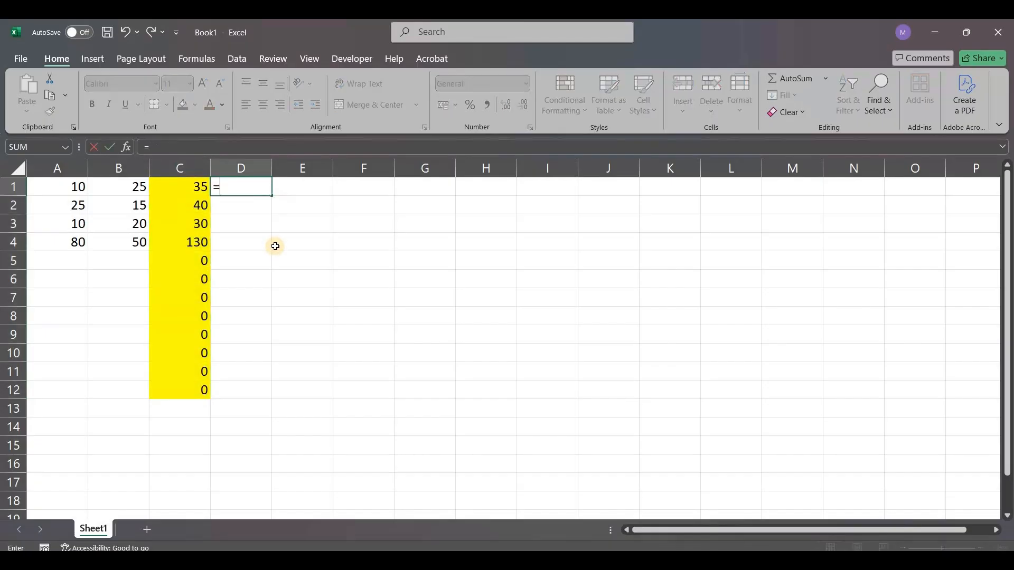
{"action": "left_click", "coordinate": [121, 186]}
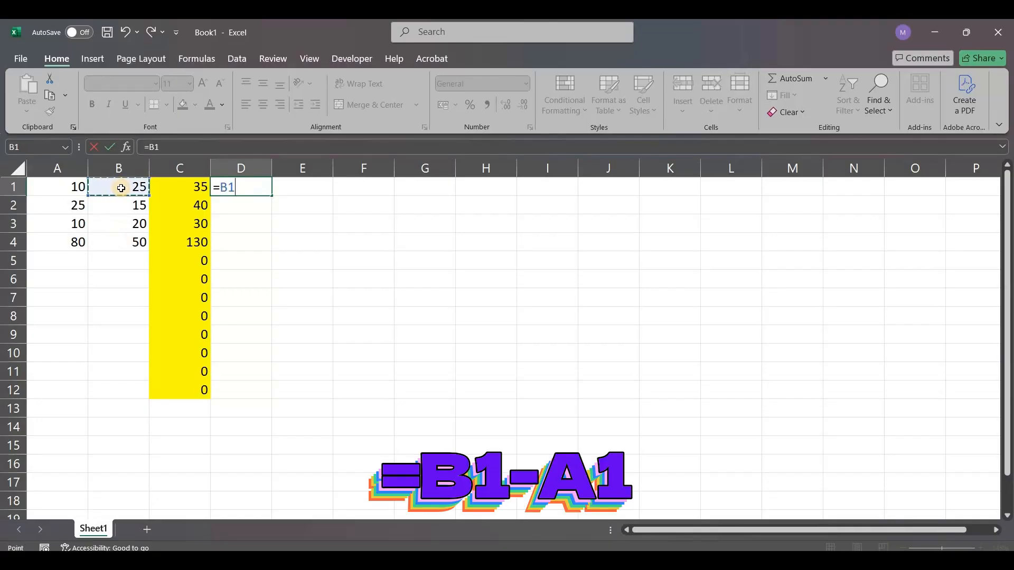
{"action": "type", "text": "-"}
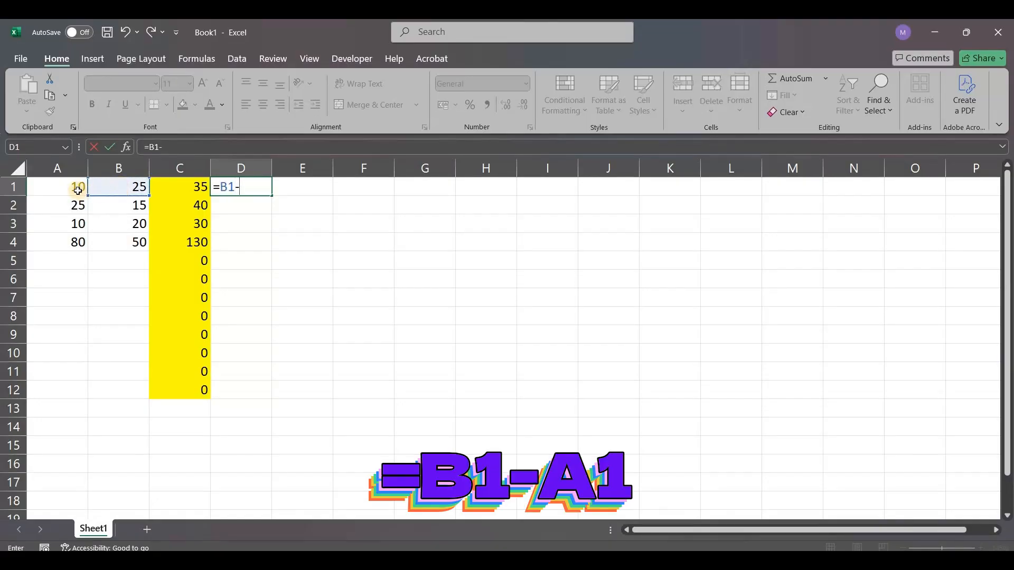
{"action": "left_click", "coordinate": [78, 190]}
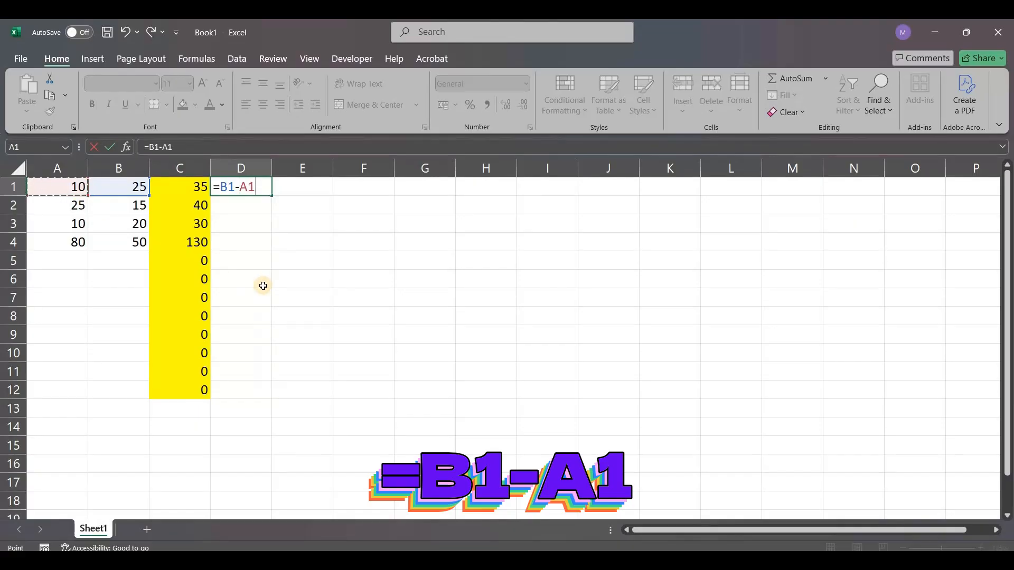
{"action": "key", "text": "Return"}
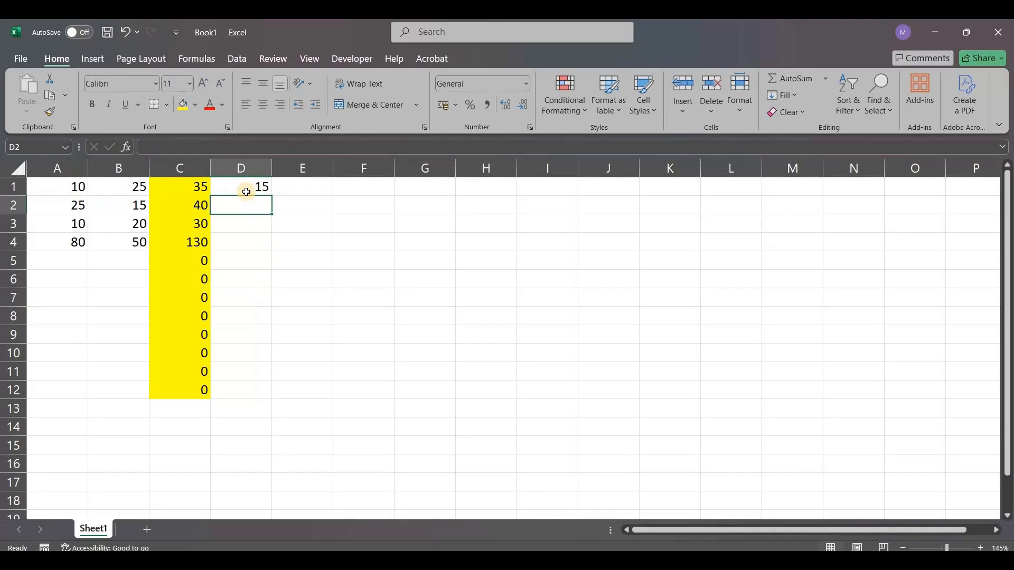
{"action": "left_click", "coordinate": [244, 190]}
{"action": "left_click_drag", "start_coordinate": [269, 197], "coordinate": [274, 397]}
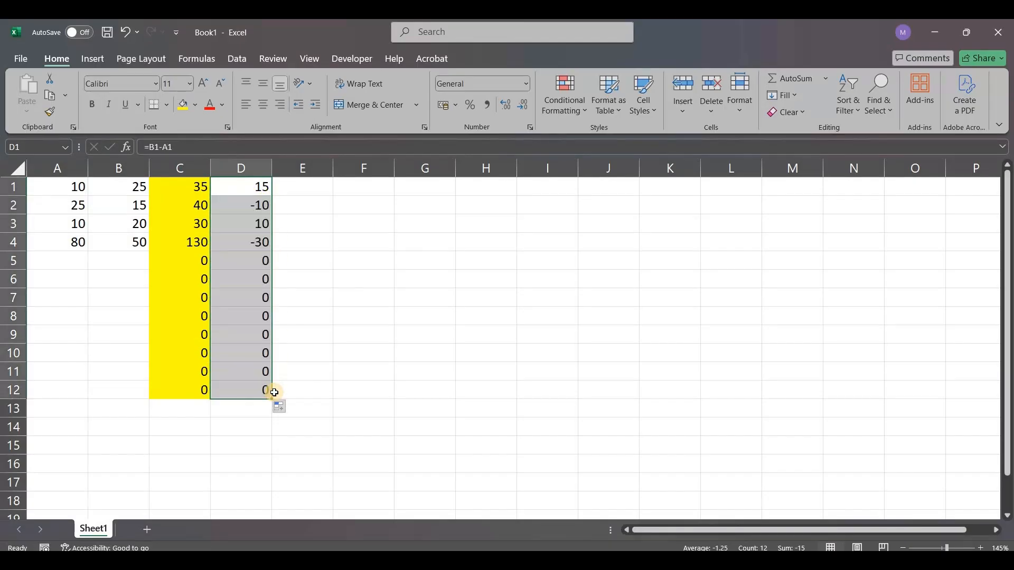
Enter the multiplication formula =A1*B1 in cell E1, picking the cells as references, and fill it down through E12.
{"action": "left_click", "coordinate": [296, 187]}
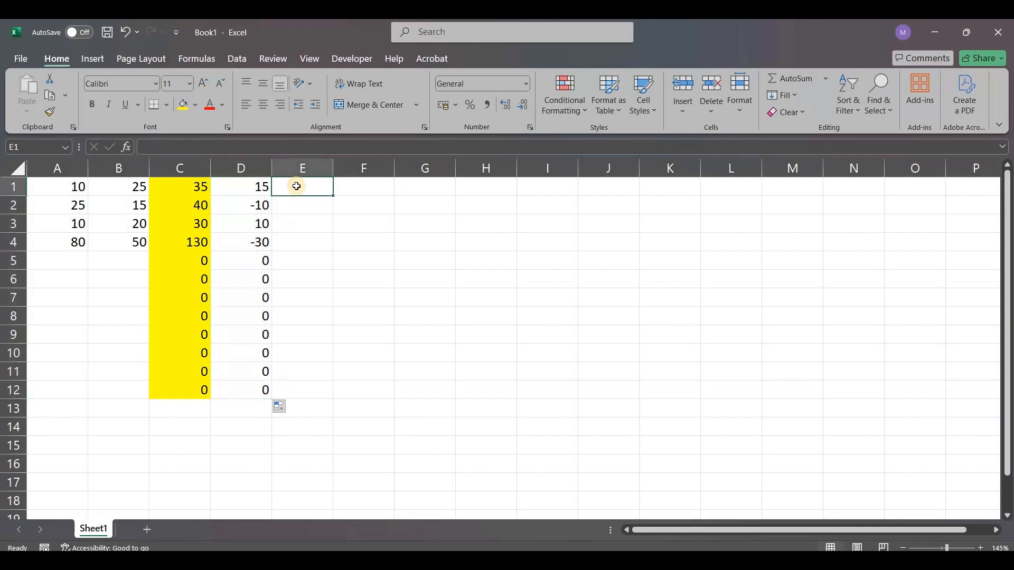
{"action": "type", "text": "="}
{"action": "left_click", "coordinate": [73, 190]}
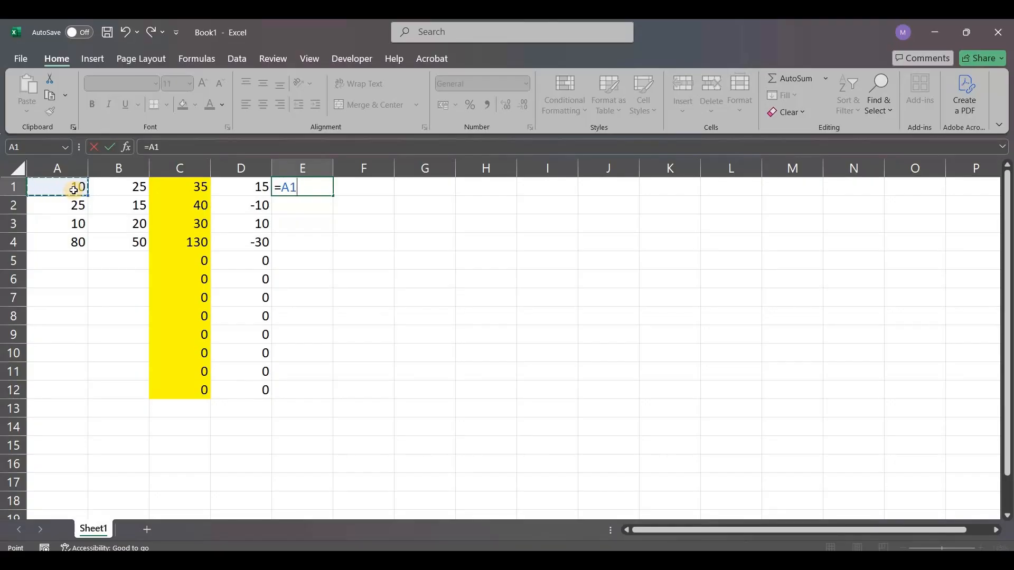
{"action": "type", "text": "*"}
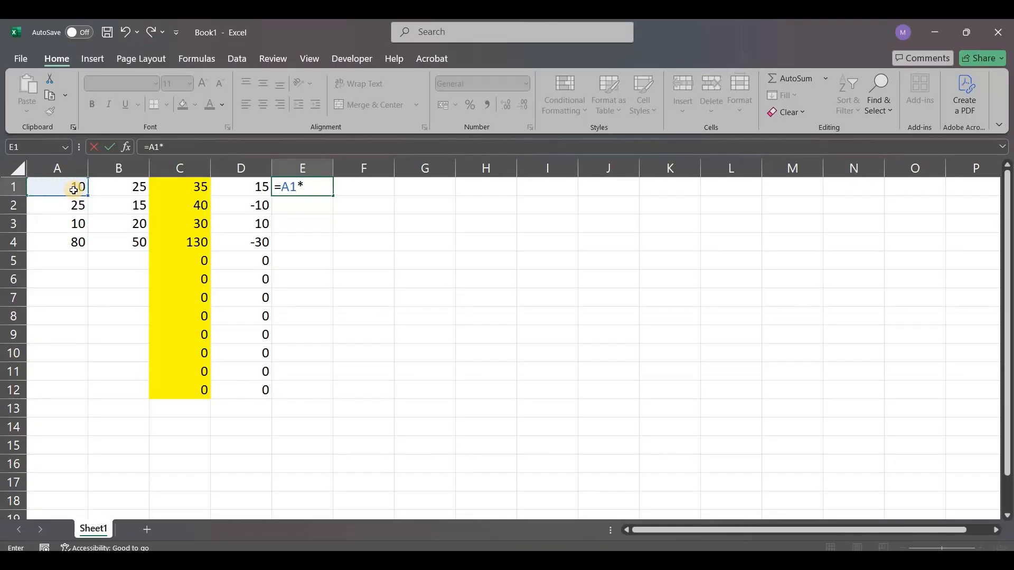
{"action": "left_click", "coordinate": [129, 192]}
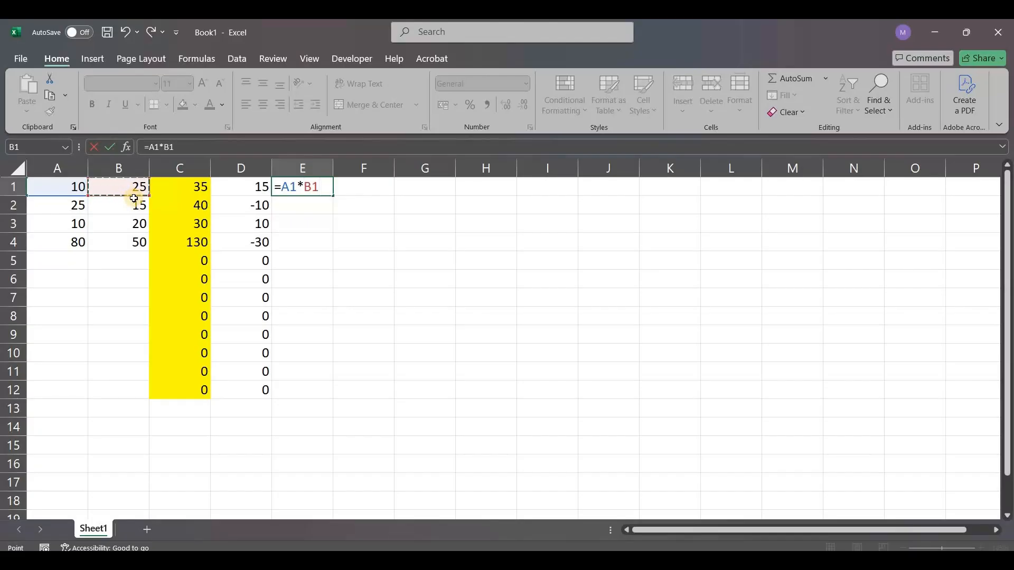
{"action": "key", "text": "Return"}
{"action": "left_click", "coordinate": [332, 198]}
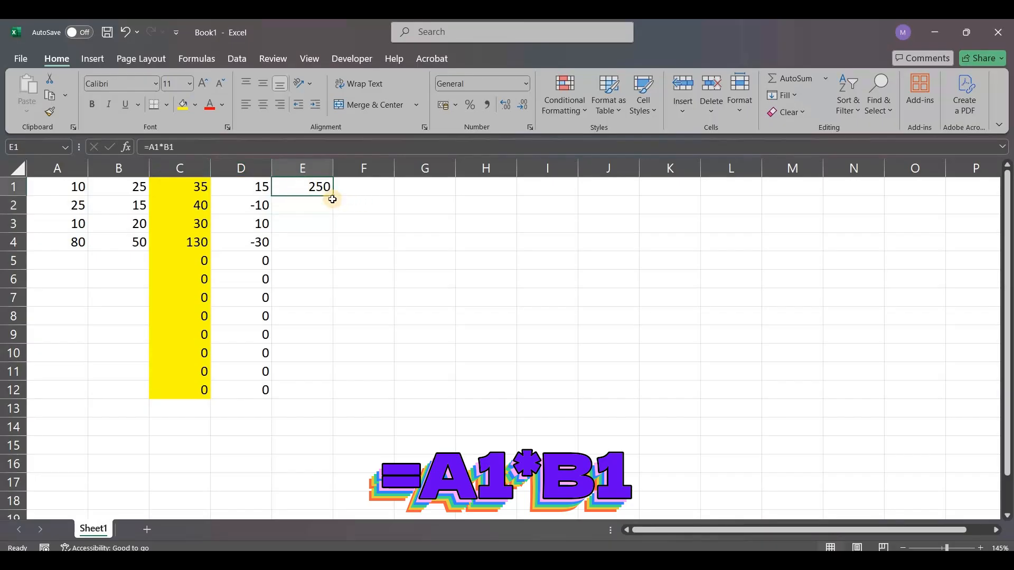
{"action": "left_click_drag", "start_coordinate": [332, 199], "coordinate": [332, 394]}
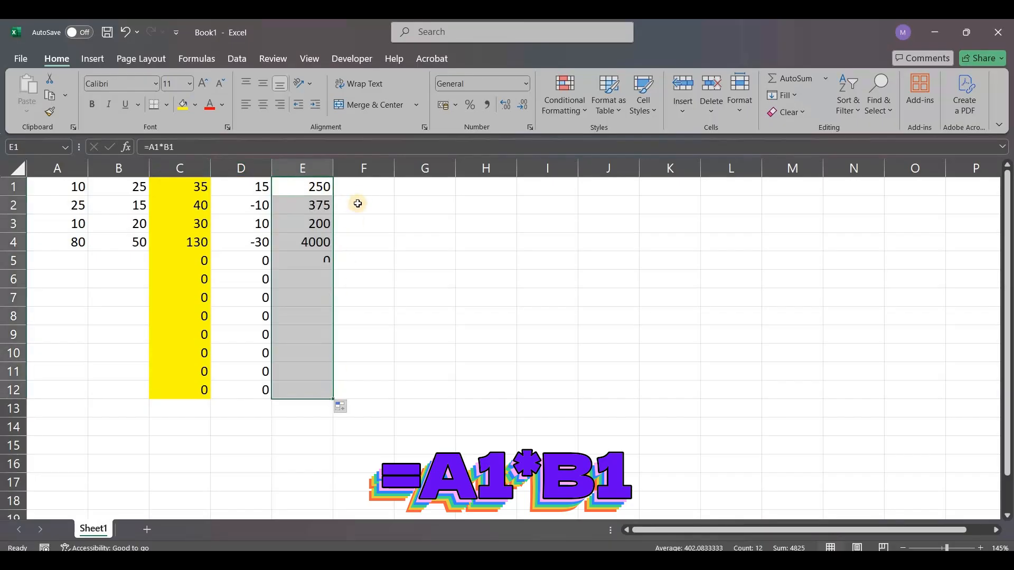
Enter the division formula =B1/A1 in cell F1, picking the cells as references, and fill it down through F12.
{"action": "left_click", "coordinate": [362, 190]}
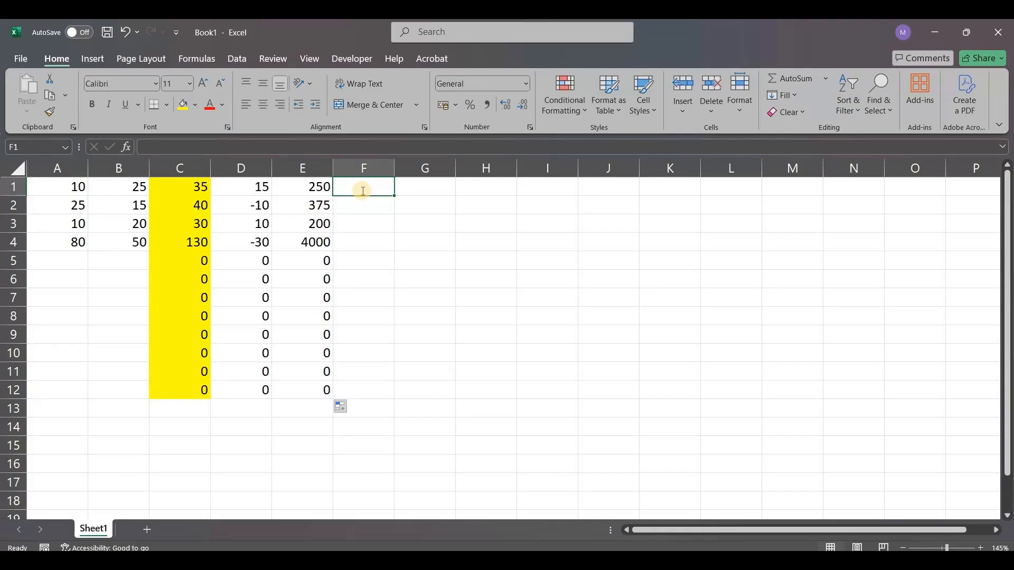
{"action": "type", "text": "="}
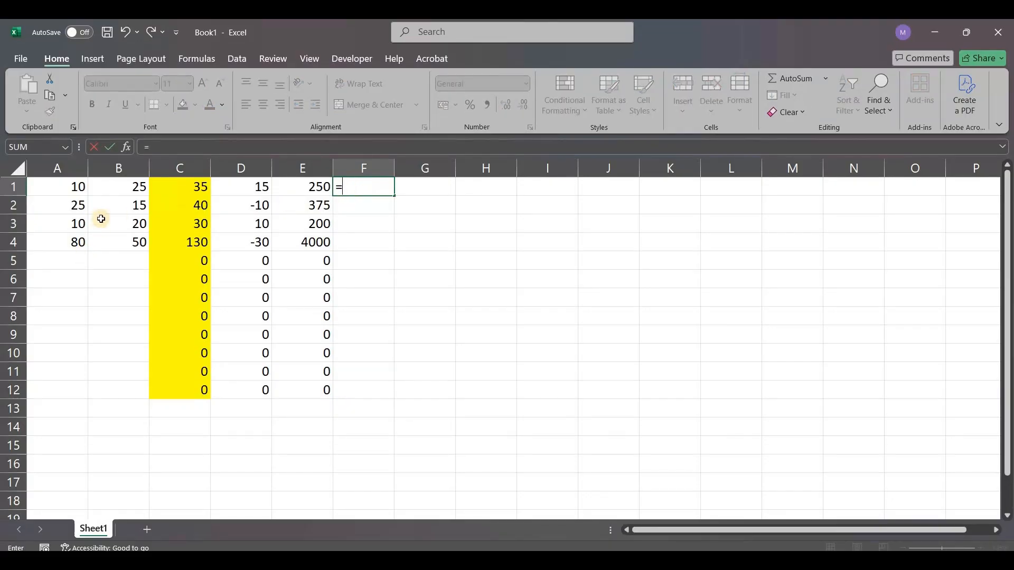
{"action": "left_click", "coordinate": [116, 188]}
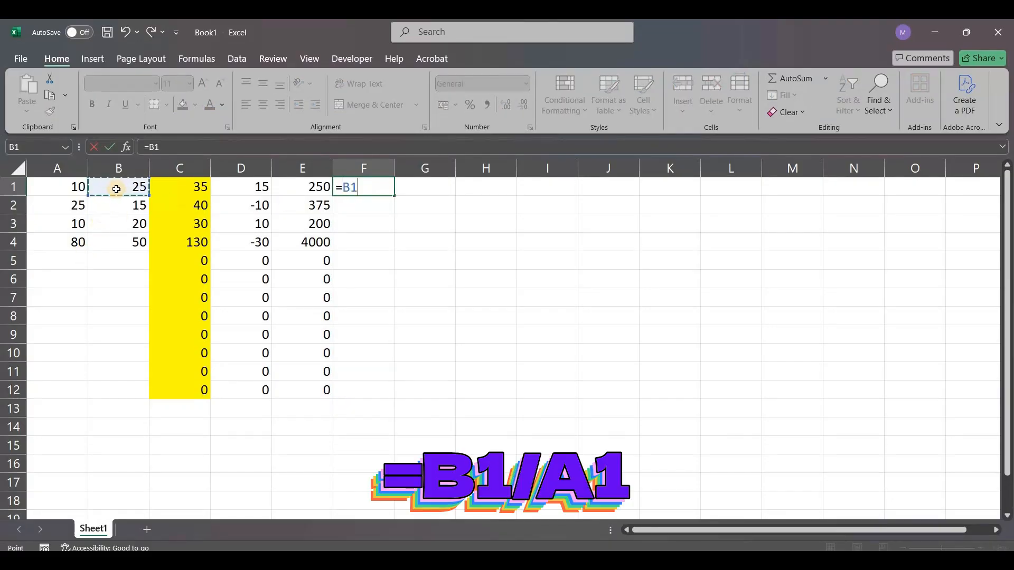
{"action": "type", "text": "/"}
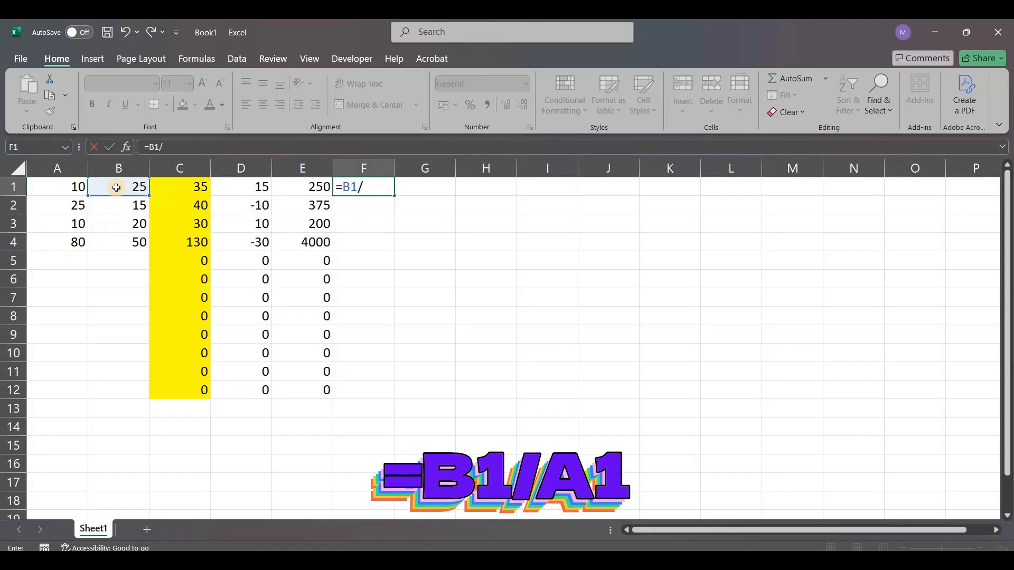
{"action": "left_click", "coordinate": [79, 190]}
{"action": "key", "text": "Return"}
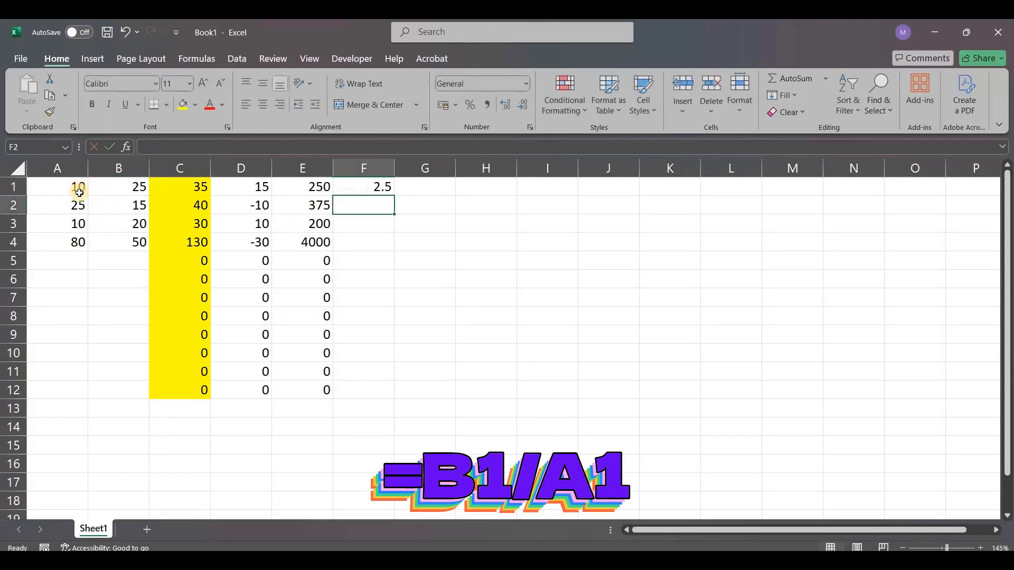
{"action": "key", "text": "Up"}
{"action": "left_click_drag", "start_coordinate": [395, 198], "coordinate": [411, 396]}
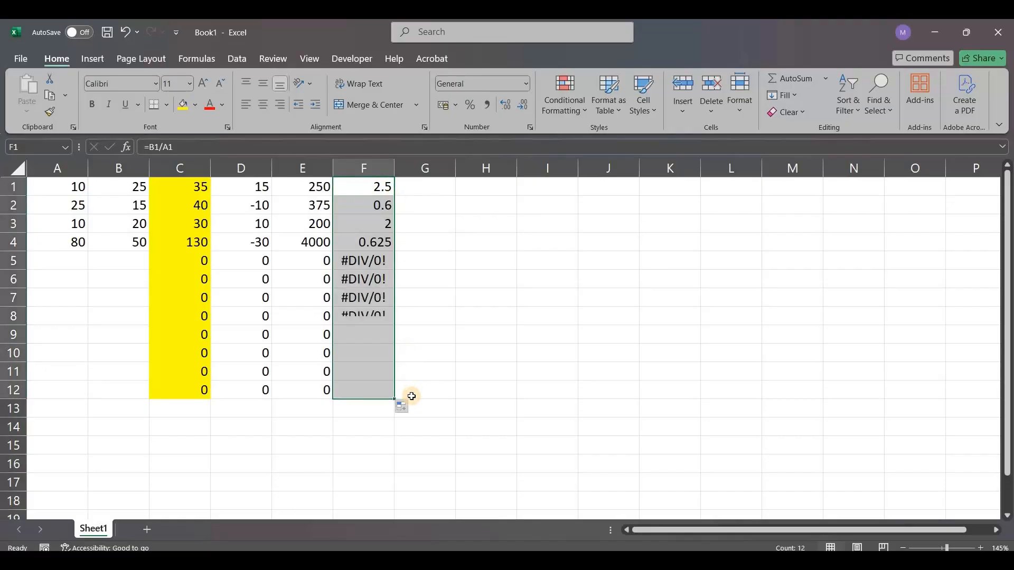
Enter 100 in cell A5 and 10 in cell B5.
{"action": "left_click", "coordinate": [41, 261]}
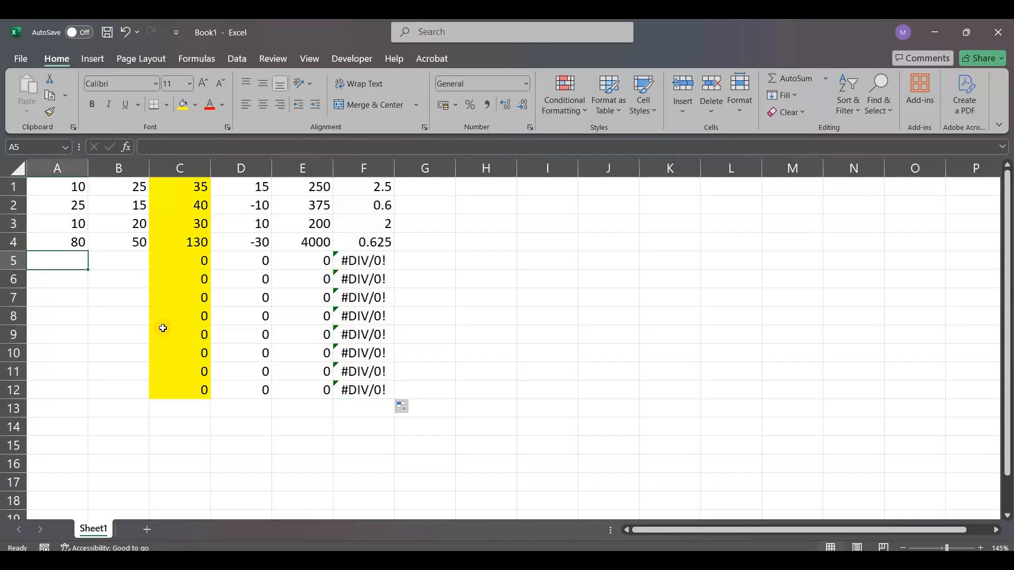
{"action": "type", "text": "100"}
{"action": "key", "text": "Tab"}
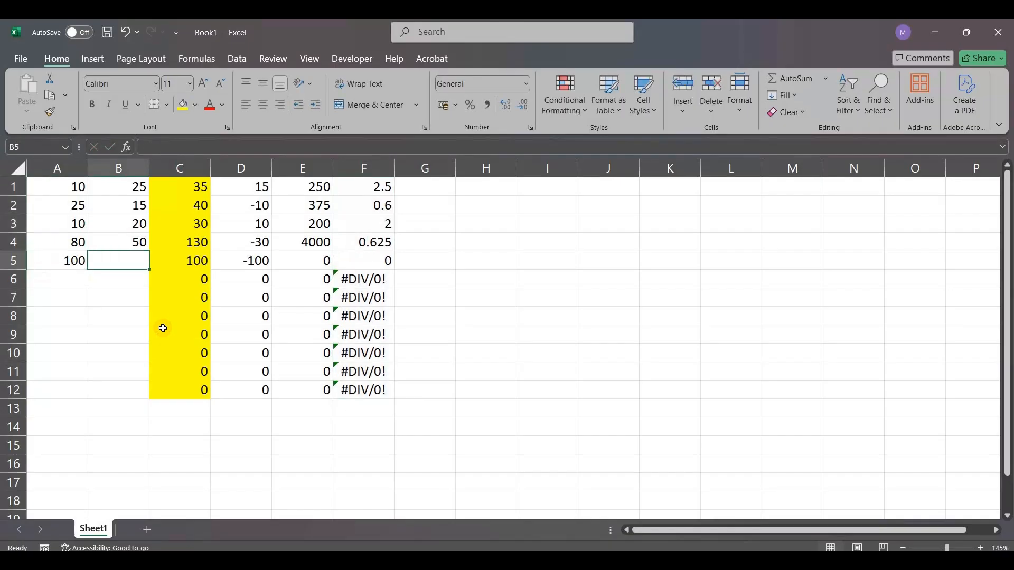
{"action": "type", "text": "10"}
{"action": "key", "text": "Return"}
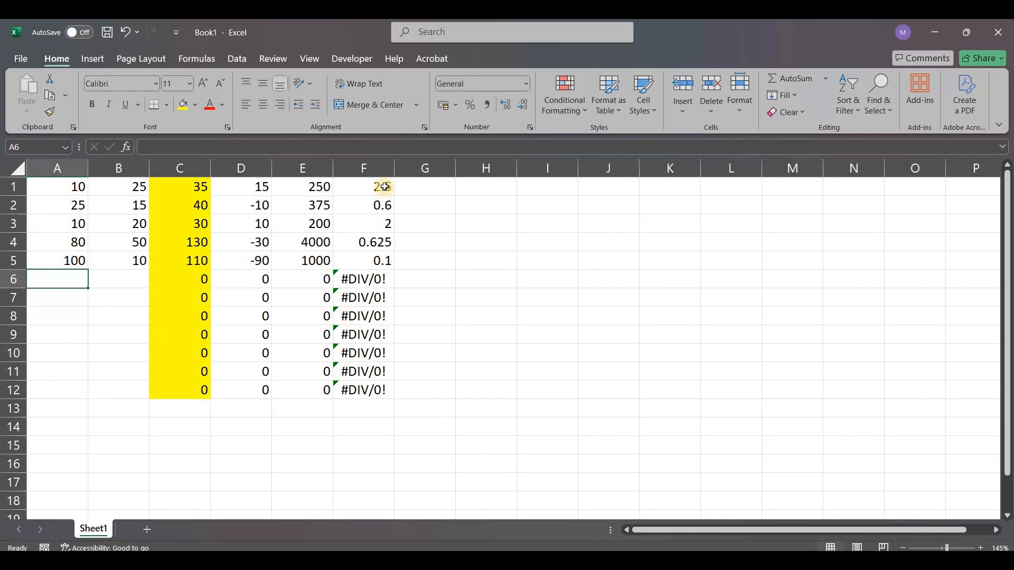
Select the whole block of numbers and formulas in A1:F12.
{"action": "left_click_drag", "start_coordinate": [384, 187], "coordinate": [50, 388]}
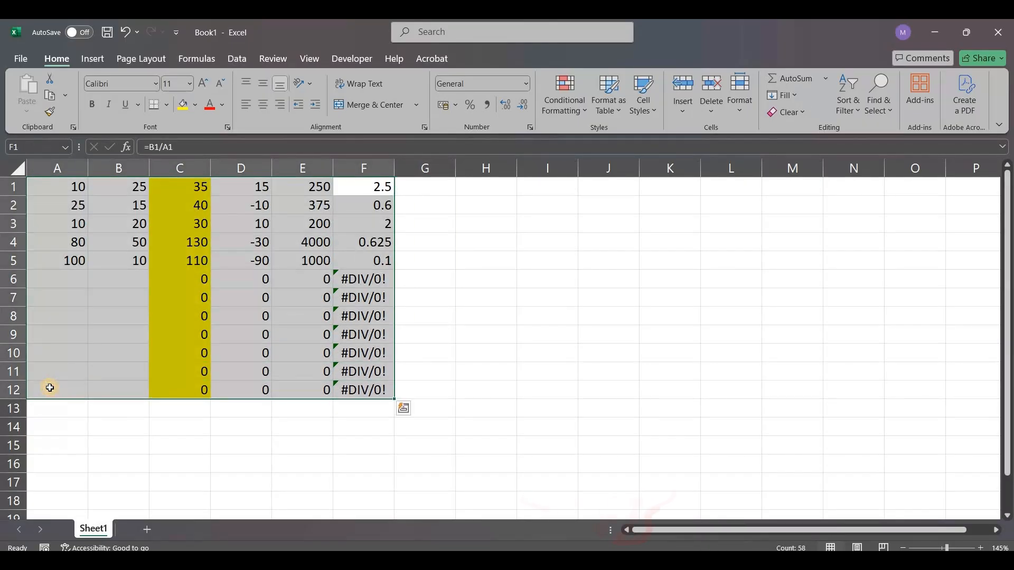